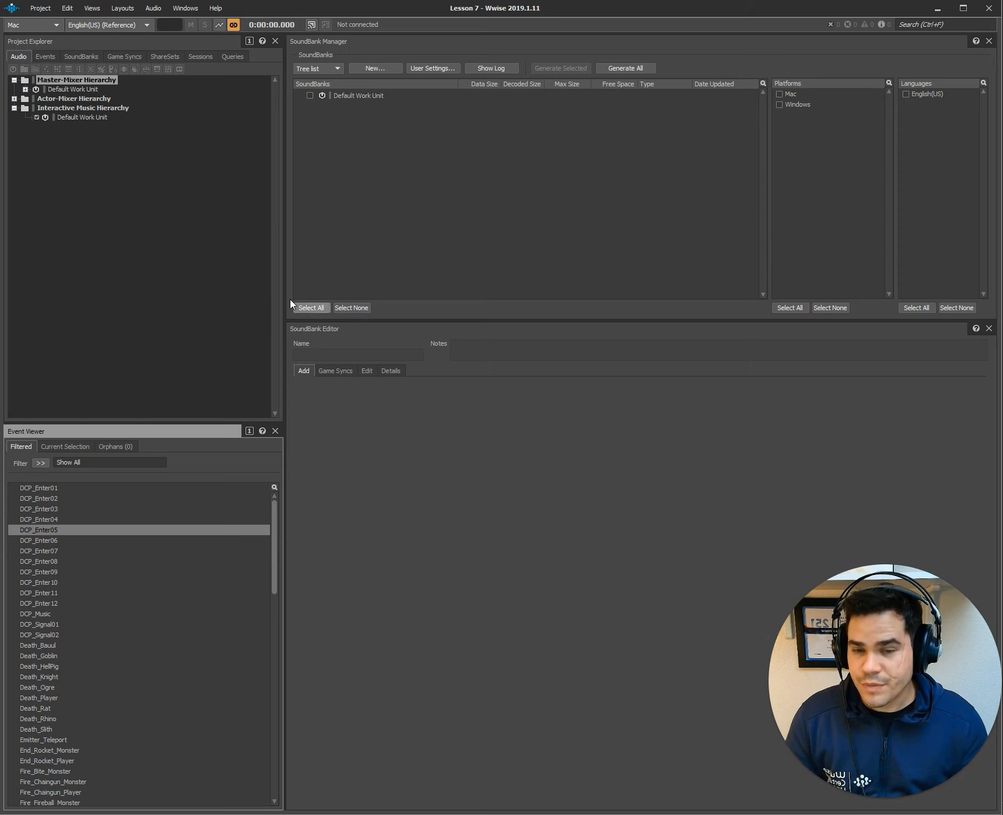
Step: Show the SoundBank layout and create a SoundBank named Main in the Default Work Unit
left_click(124, 9)
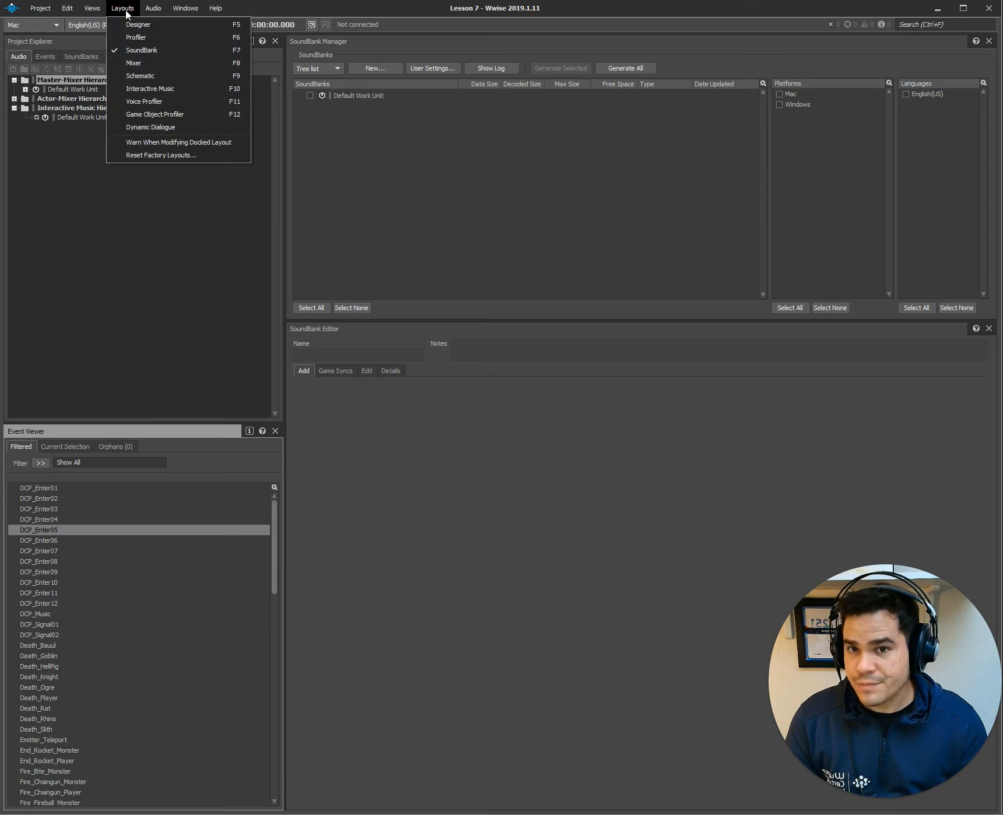
left_click(140, 51)
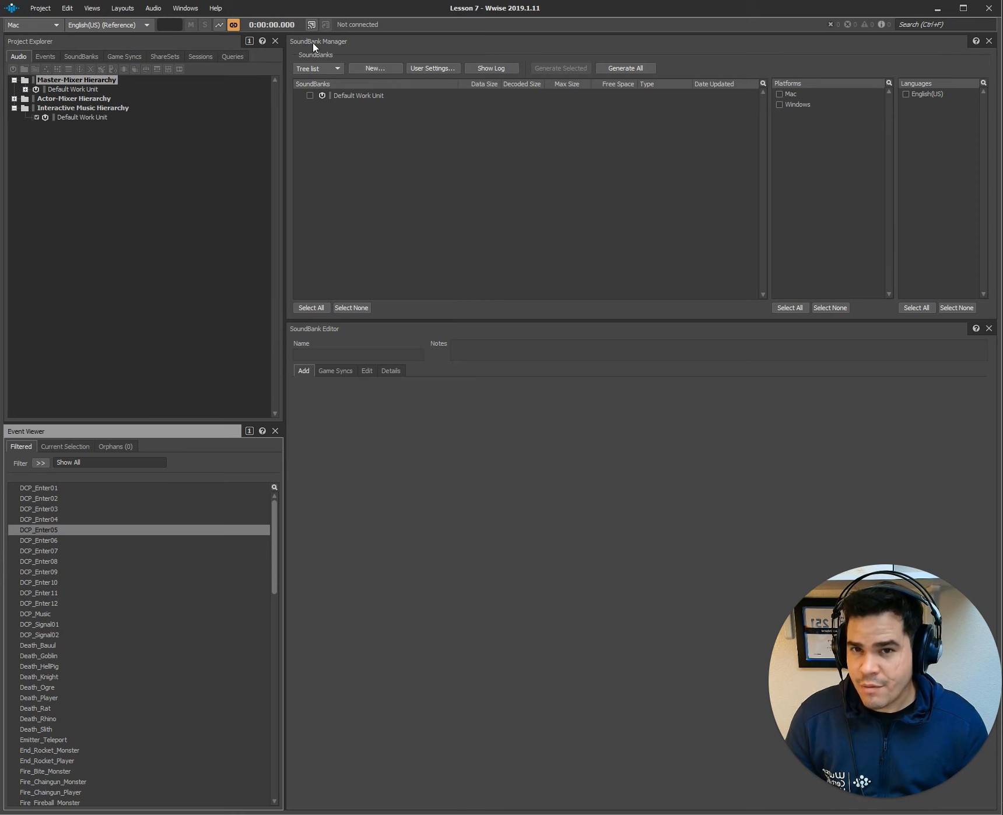
left_click(373, 68)
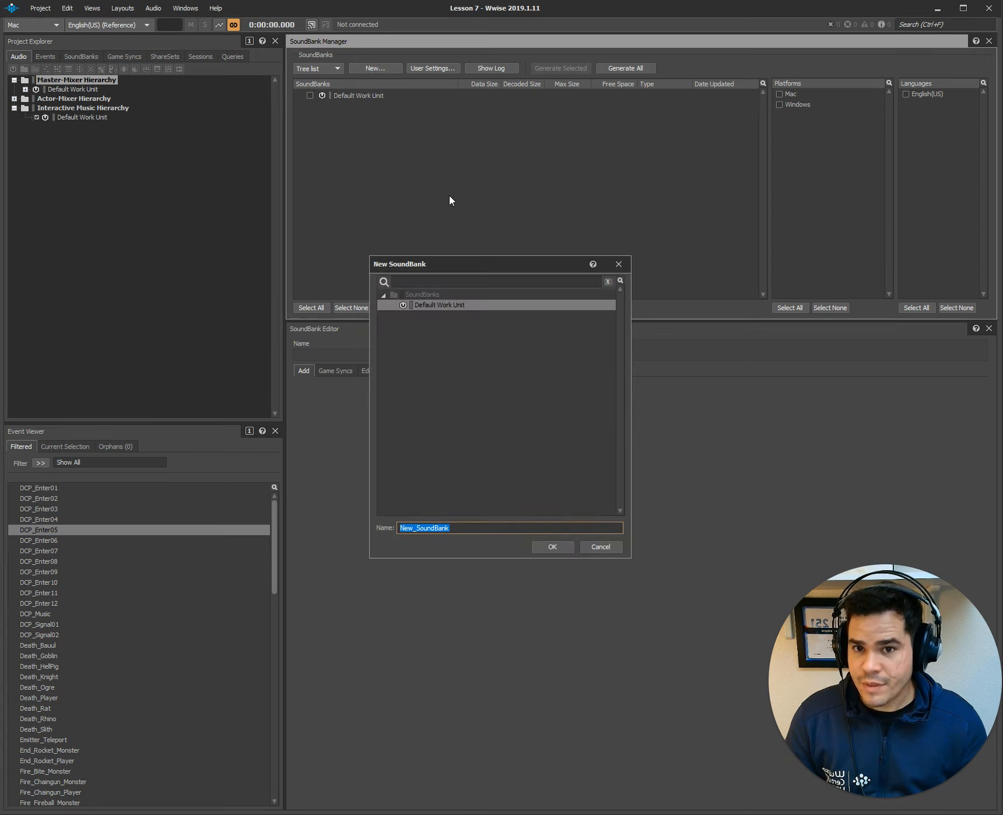
key("Caps_Lock")
type("Main")
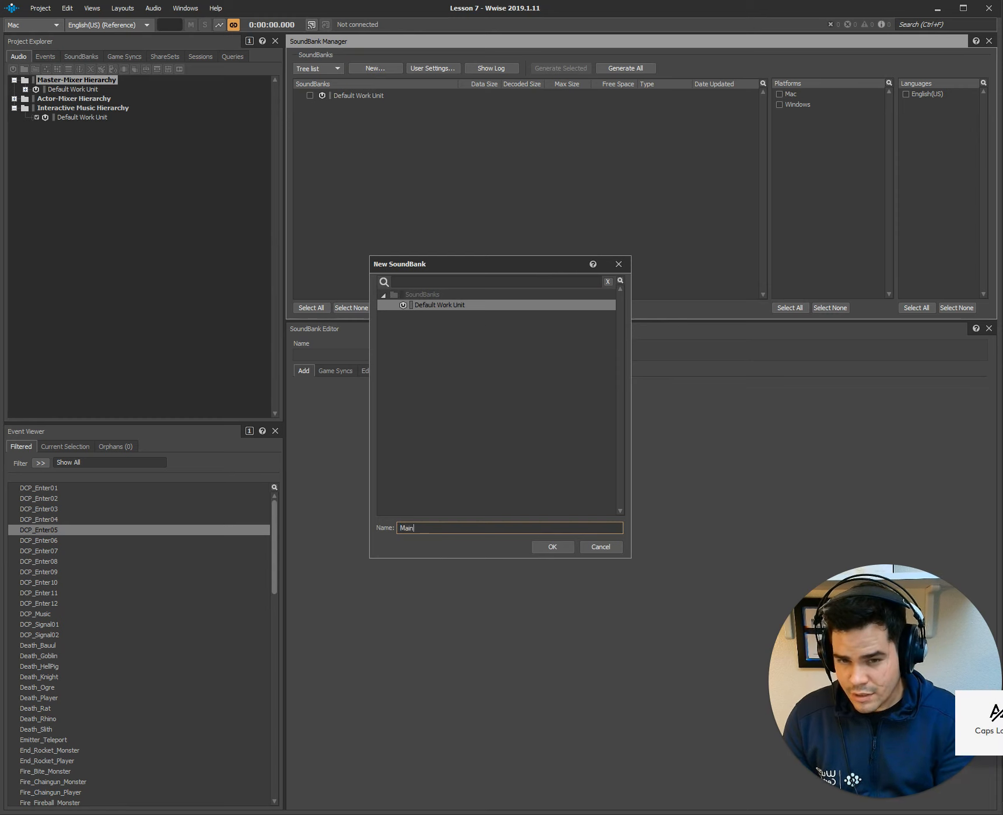
key("Return")
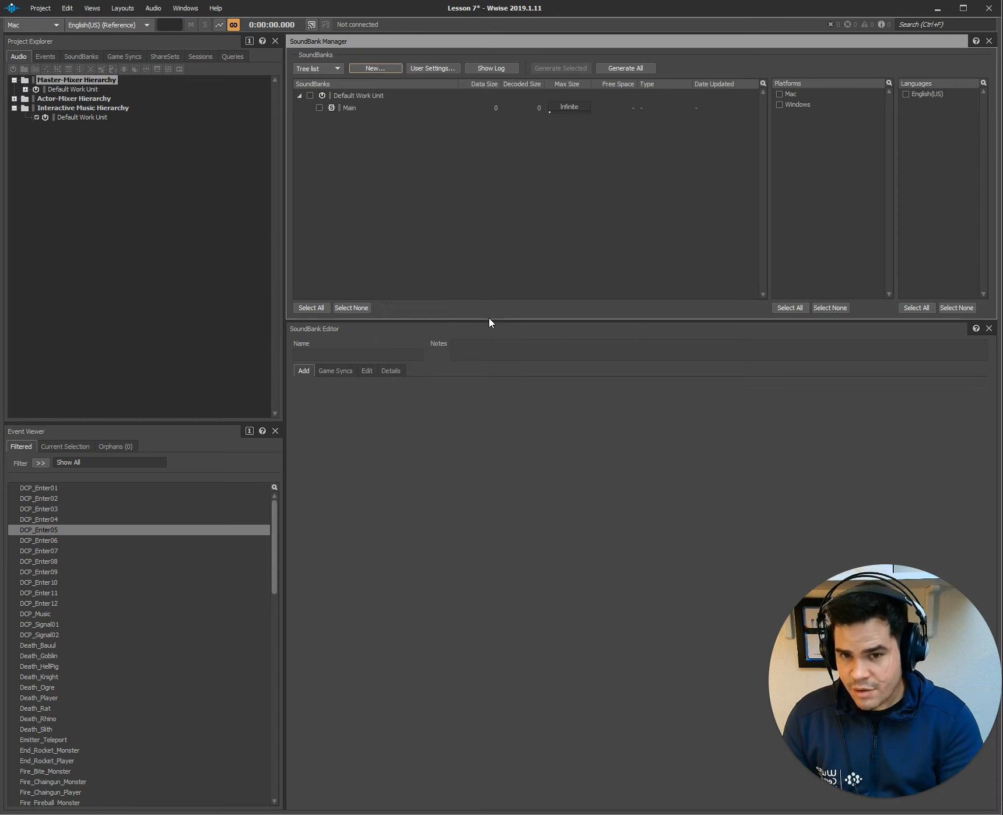
Step: Create a second SoundBank named DCP_the_core in the Default Work Unit
left_click(376, 68)
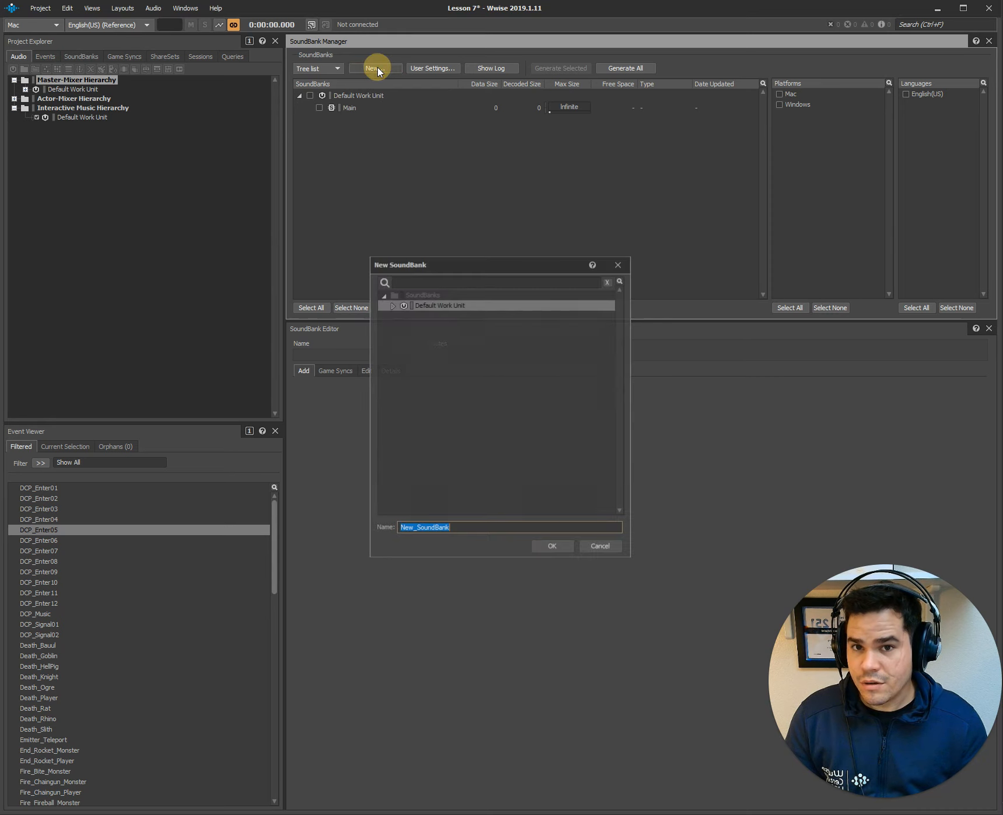
key("Caps_Lock")
type("DCP_")
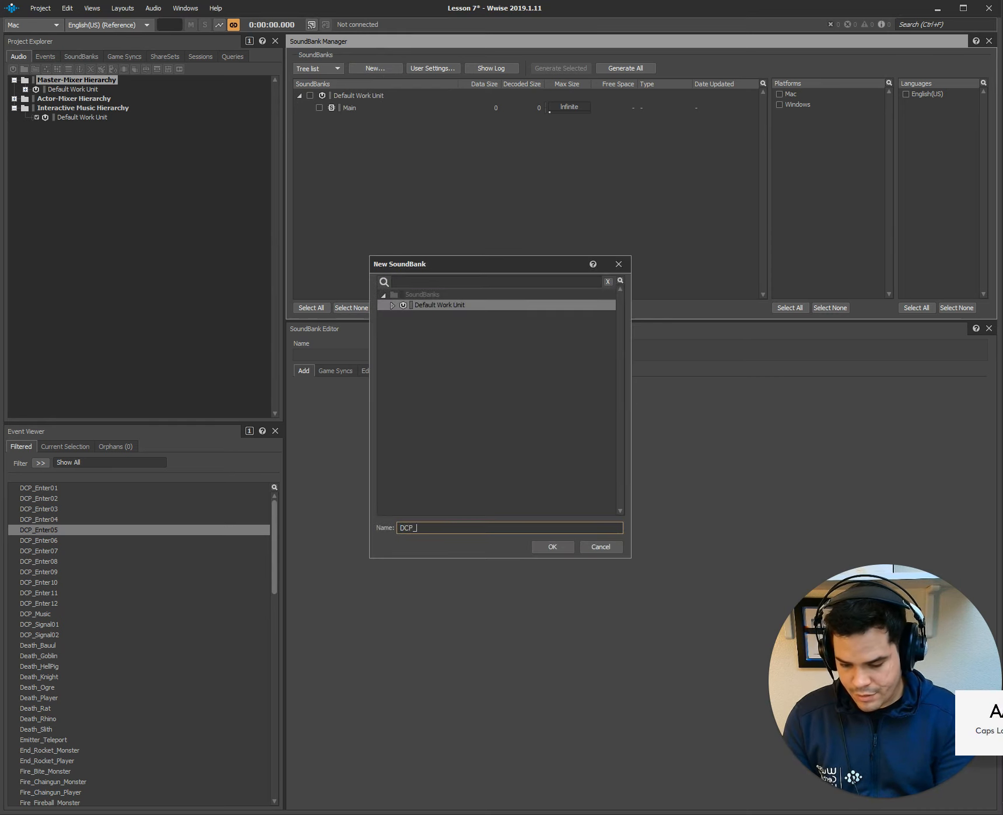
key("Caps_Lock")
type("the")
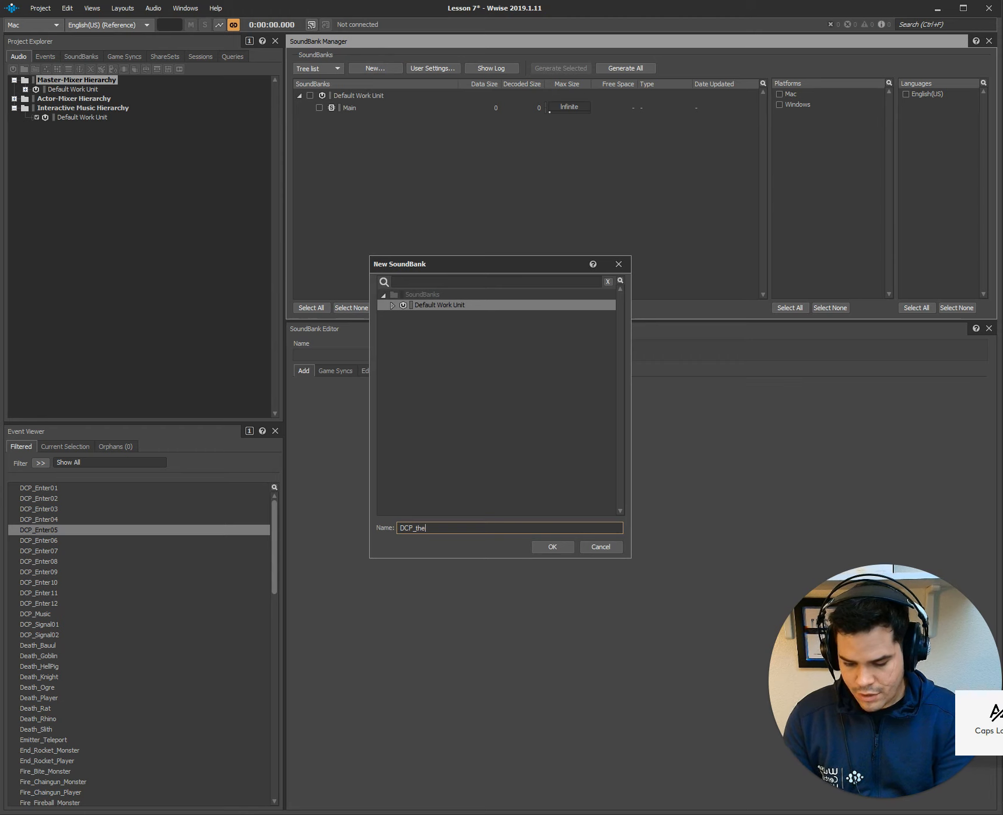
type("_core")
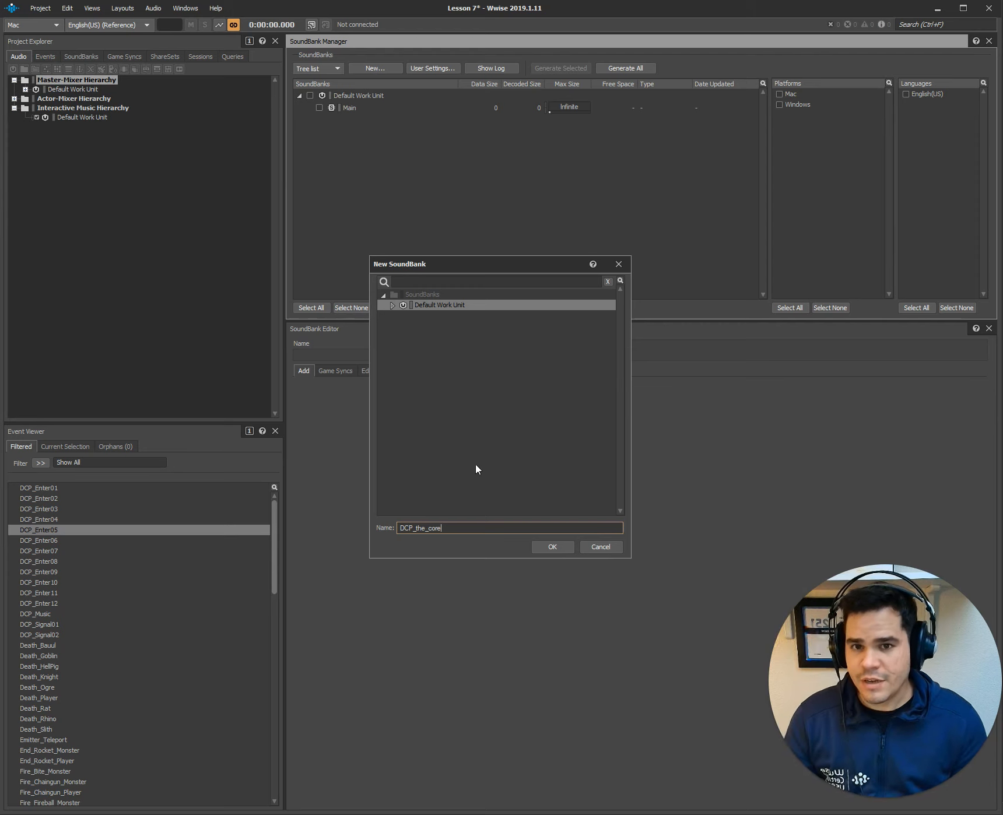
left_click(547, 547)
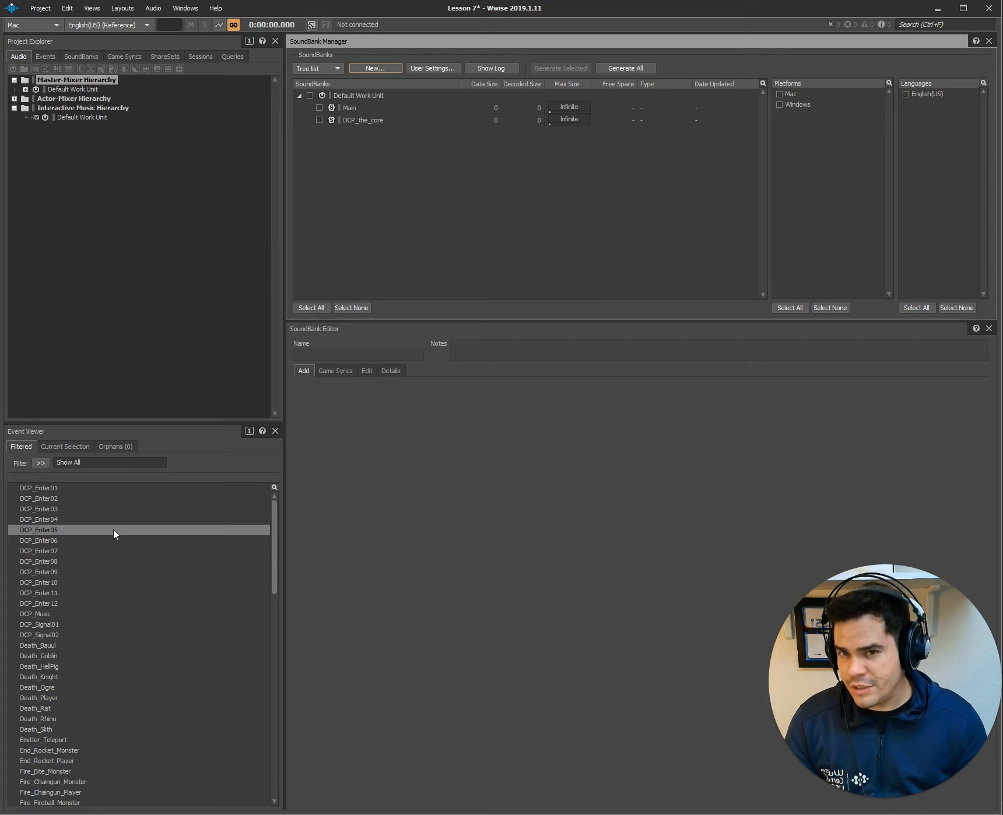
Step: Add the events from DCP_Enter01 through DCP_Signal02 to the DCP_the_core SoundBank
left_click(50, 490)
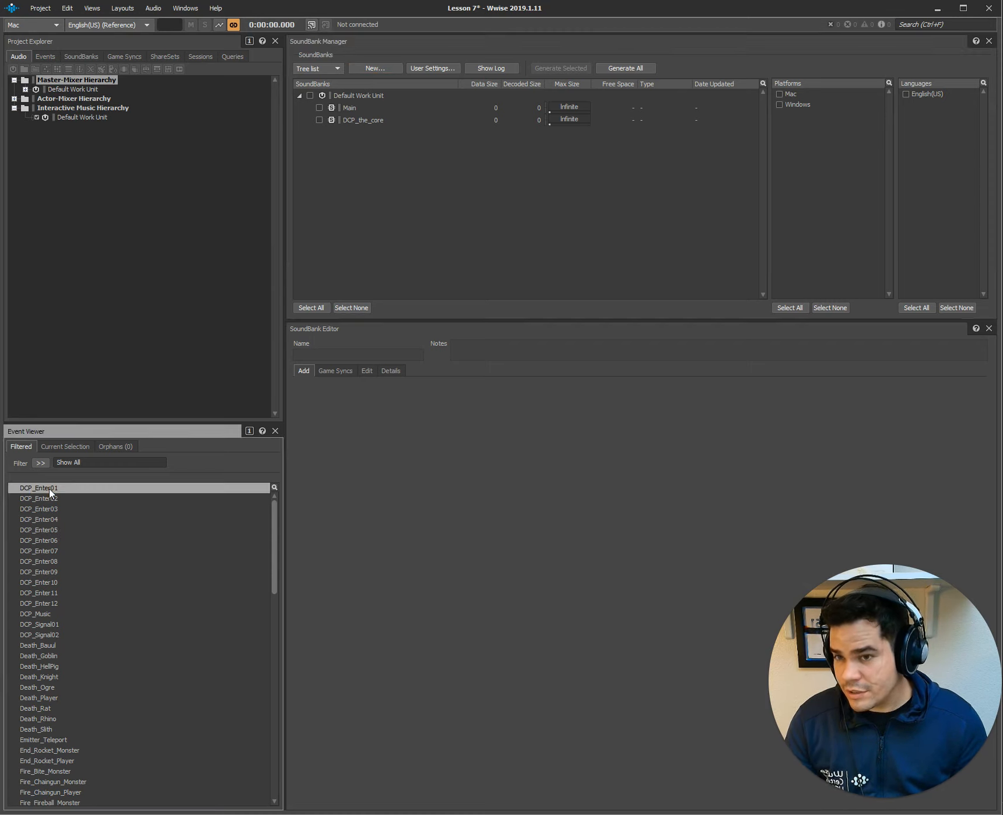
left_click(45, 636, "shift")
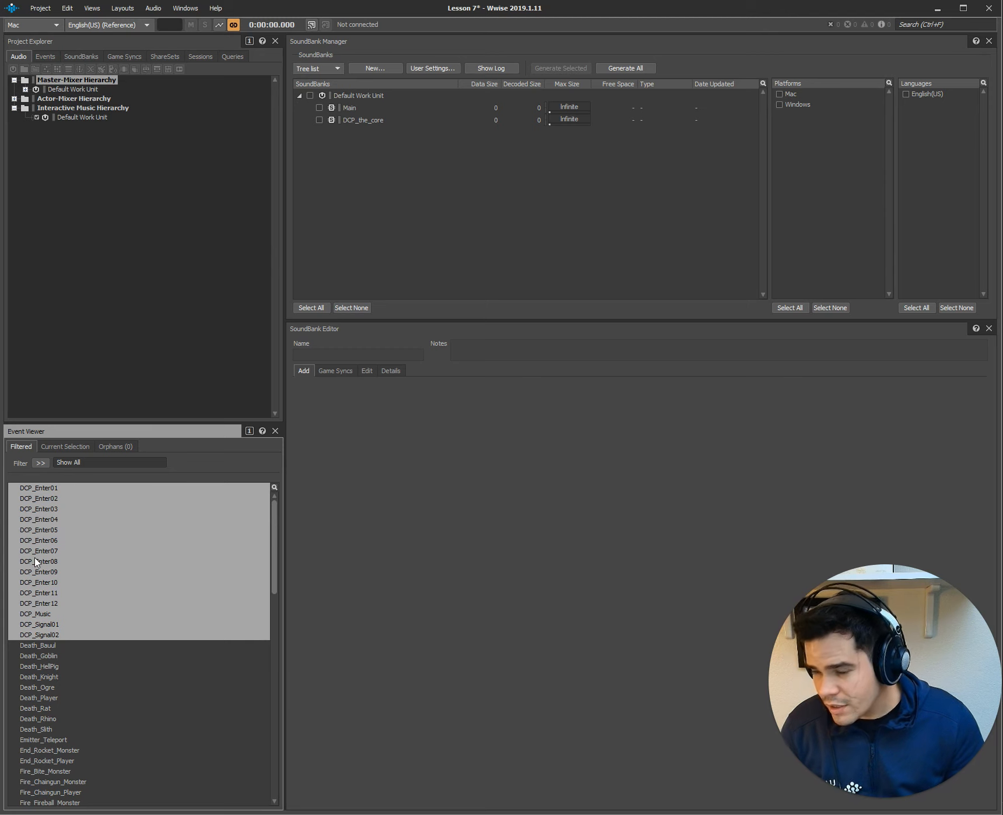
left_click_drag(35, 559, 372, 126)
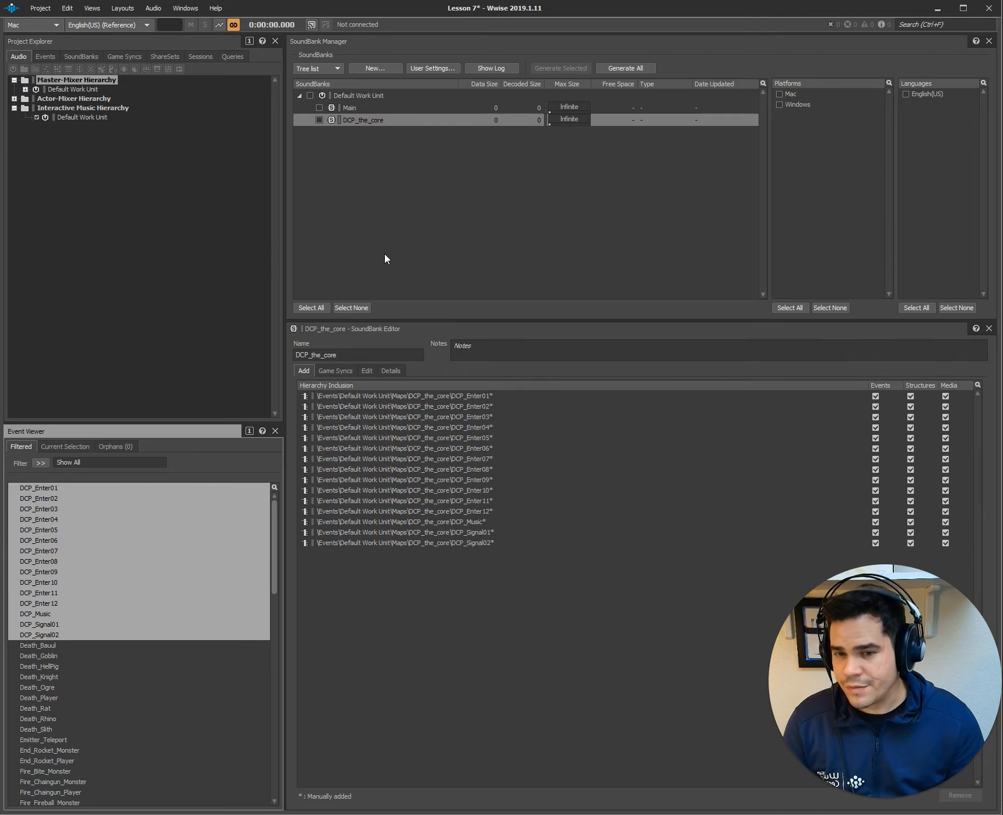
Step: Add all remaining events, from Death_Bauul through WeapLoad, to the Main SoundBank
left_click(50, 645)
scroll(53, 650, "down", 2)
scroll(53, 651, "down", 20)
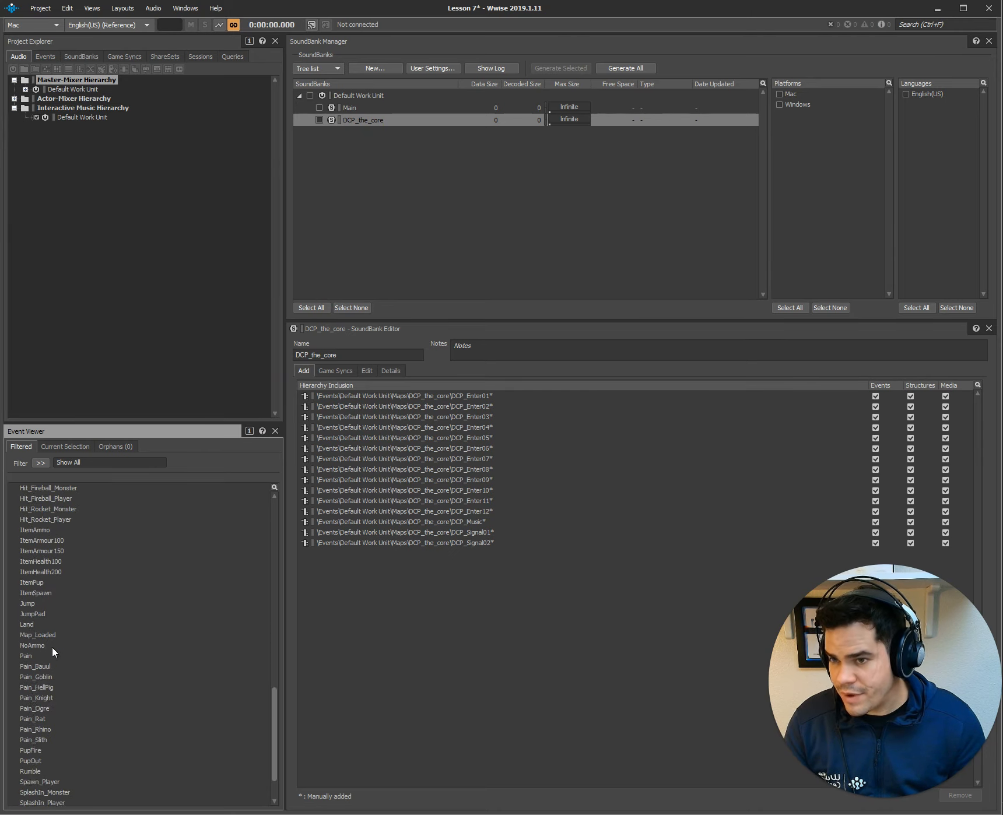
left_click(41, 792, "shift")
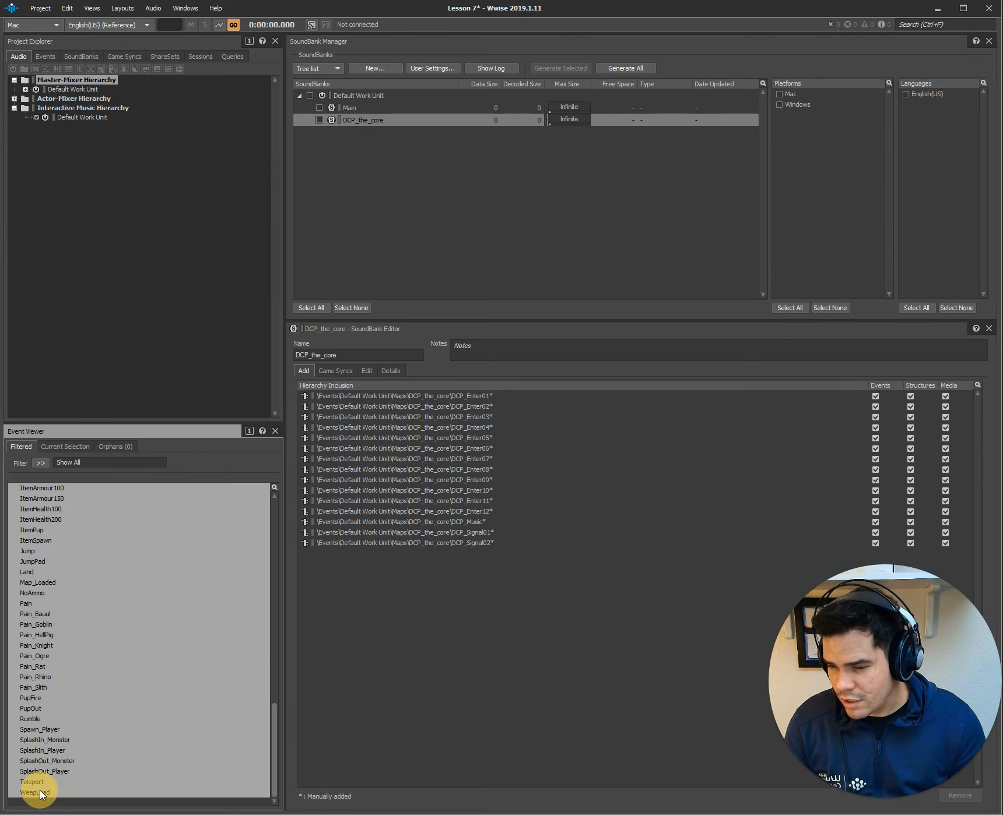
left_click_drag(36, 519, 370, 168)
left_click(353, 109)
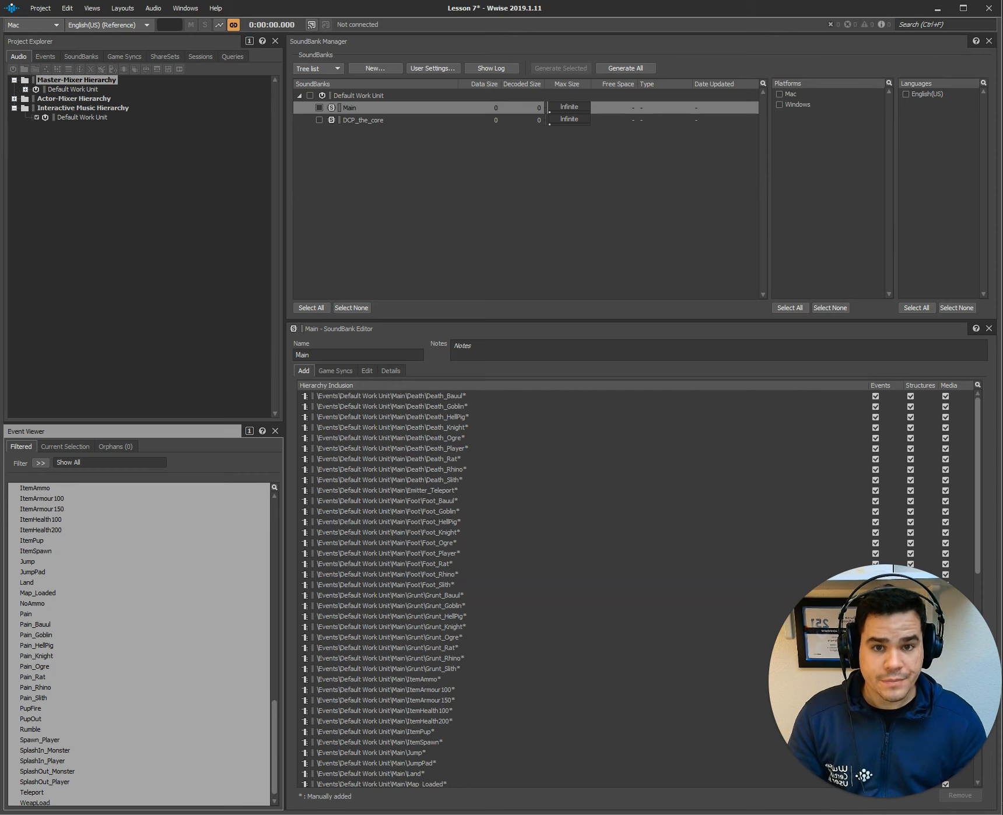
Step: Set the maximum size of the Main SoundBank to 9500000 and of DCP_the_core to 6000000
left_click(565, 108)
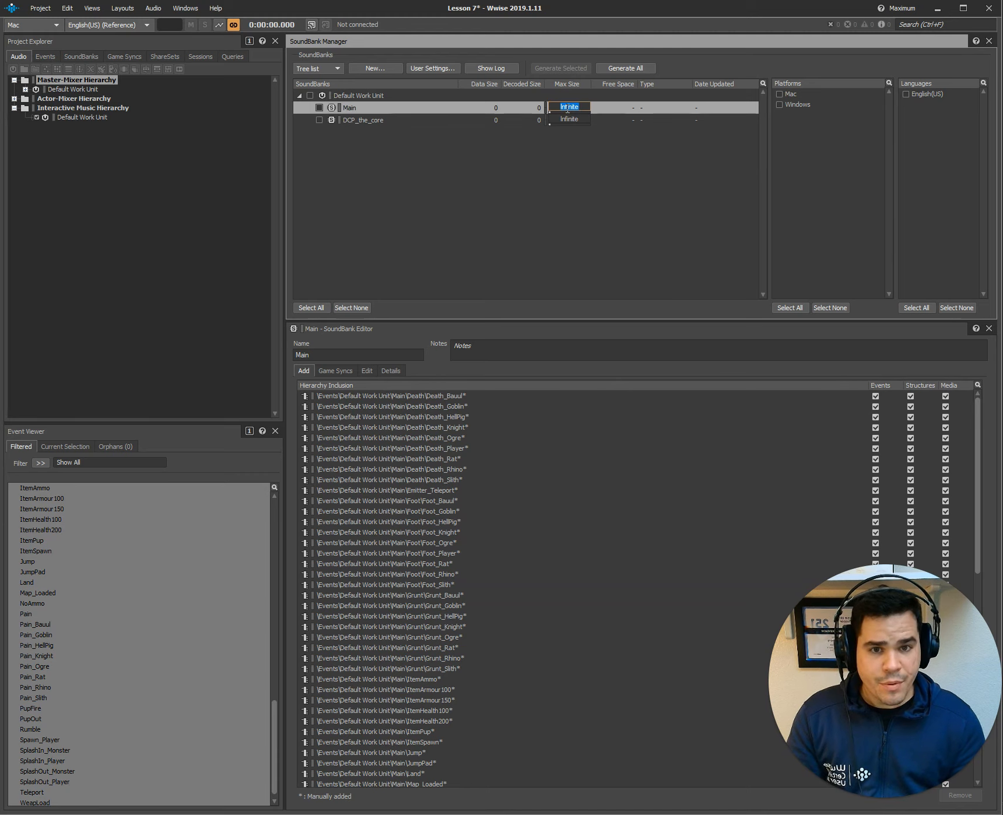
type("9")
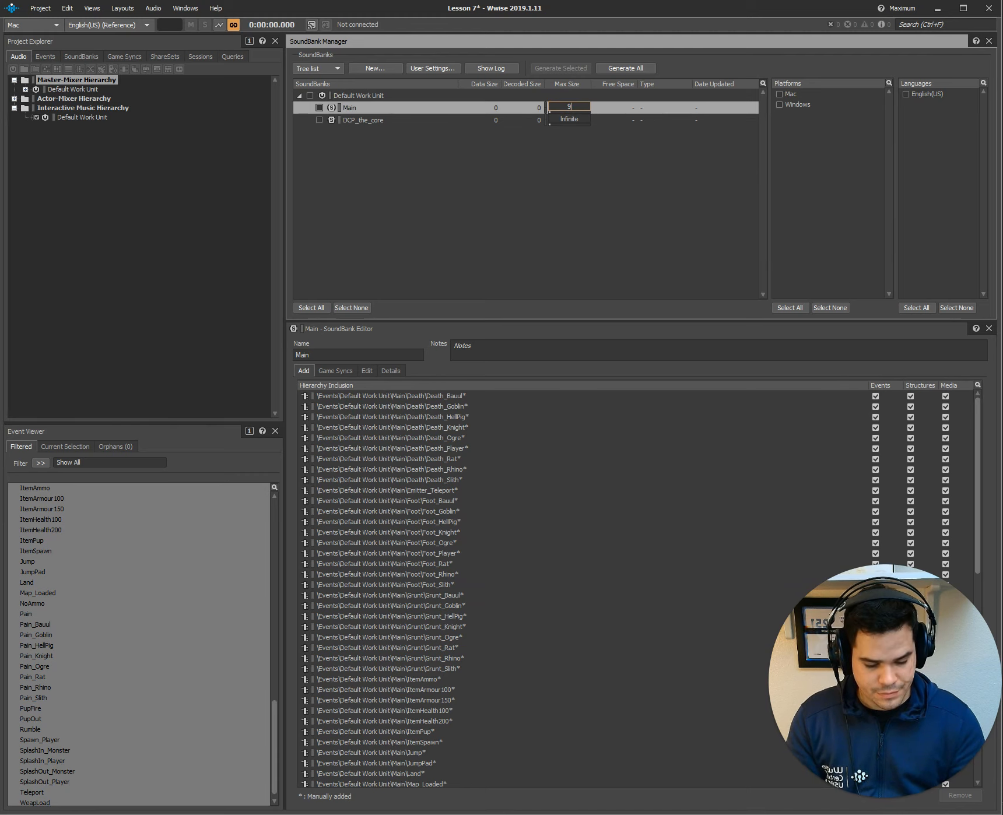
type("500000")
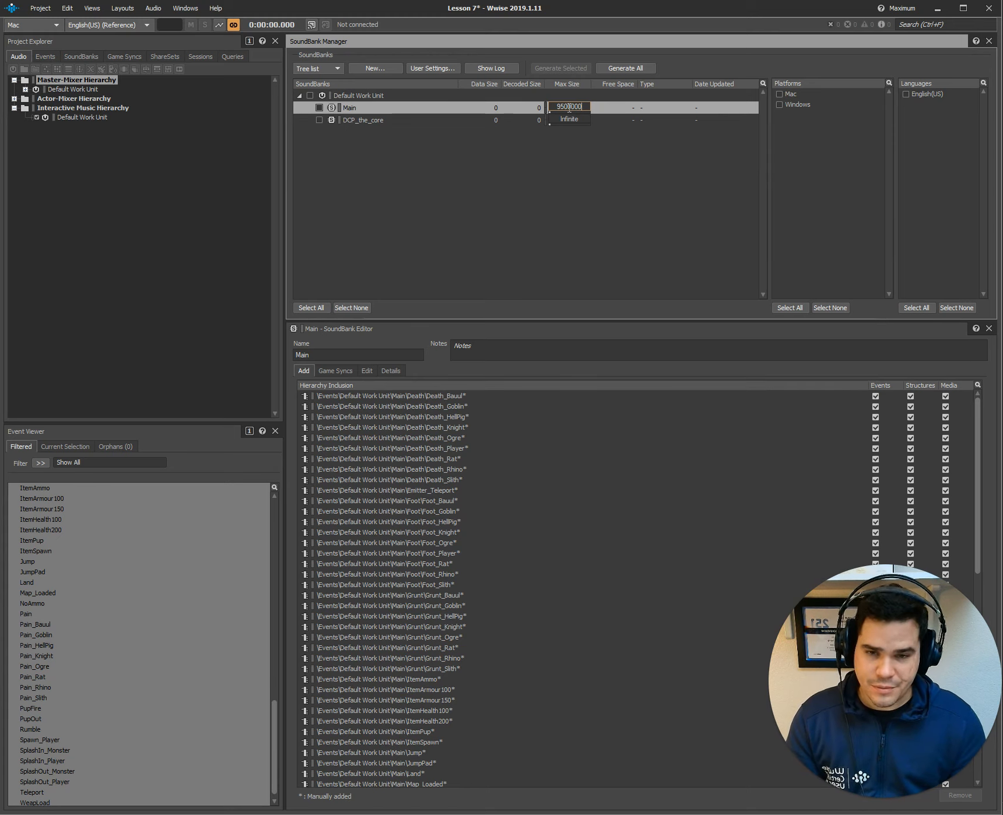
left_click(563, 135)
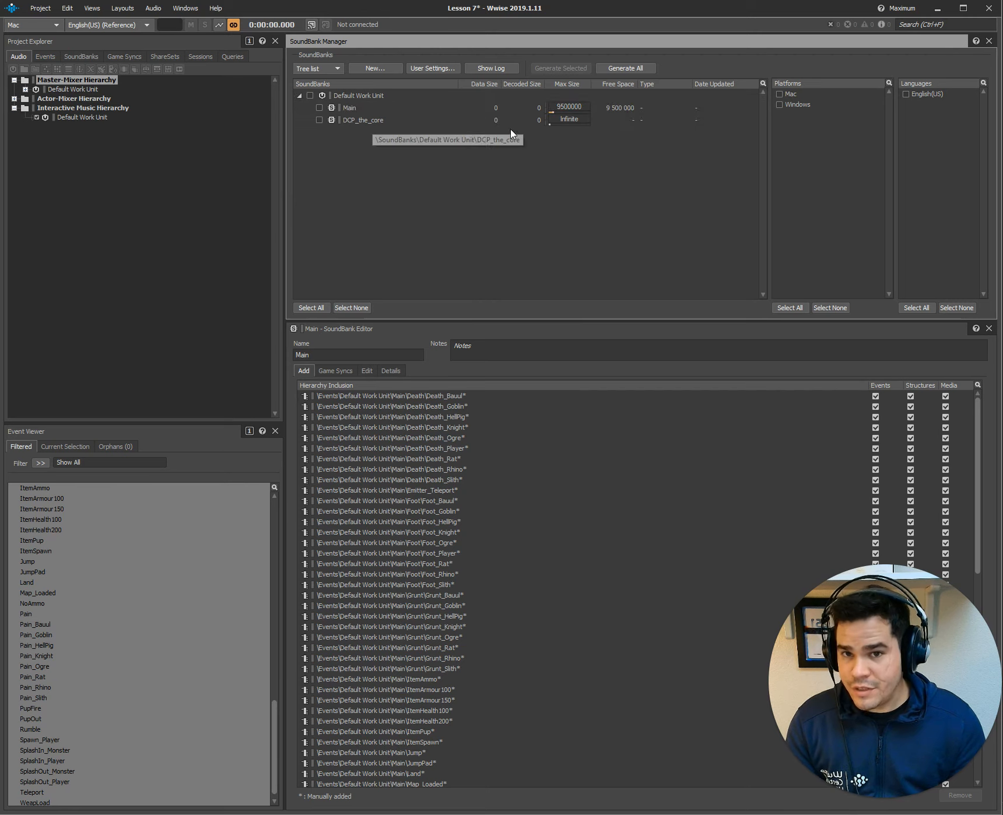
left_click(568, 119)
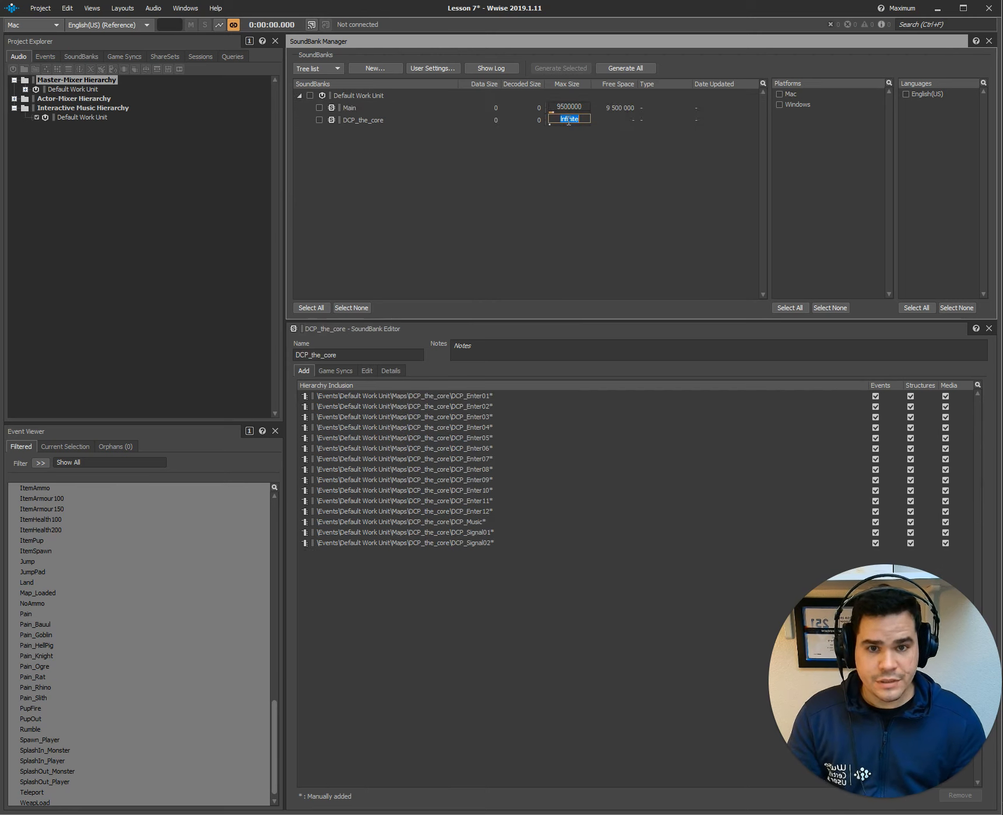
type("6000000")
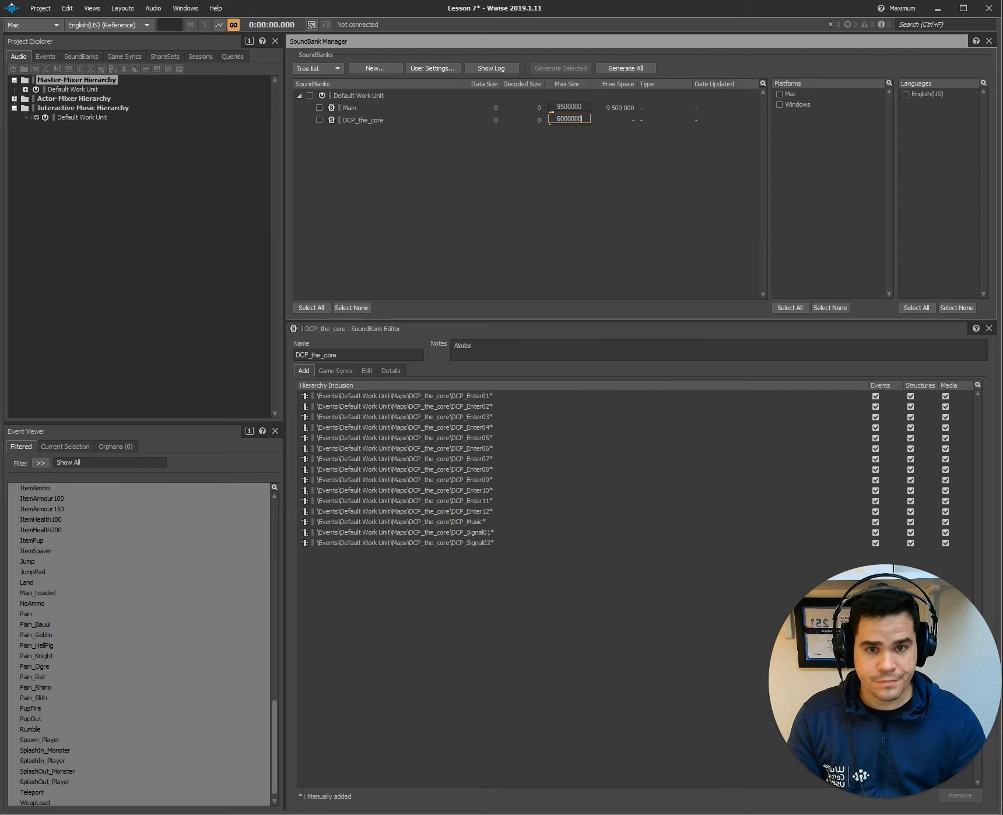
left_click(606, 195)
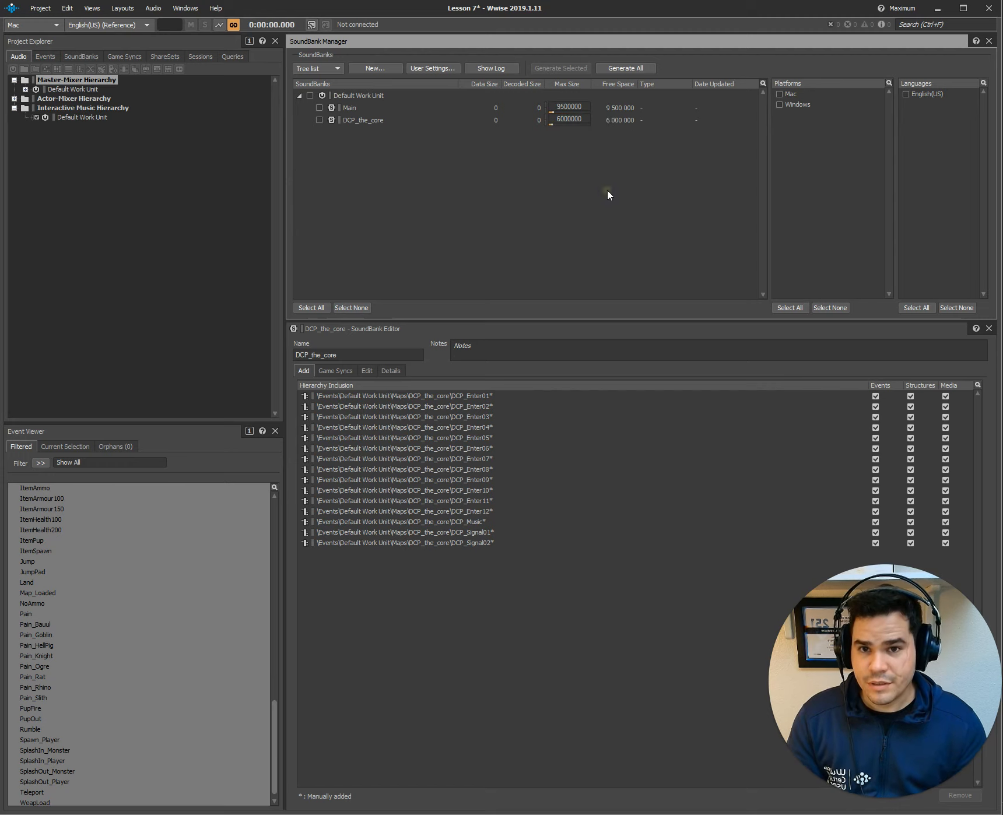
Step: Generate all SoundBanks for every platform and dismiss the generation report
left_click(625, 69)
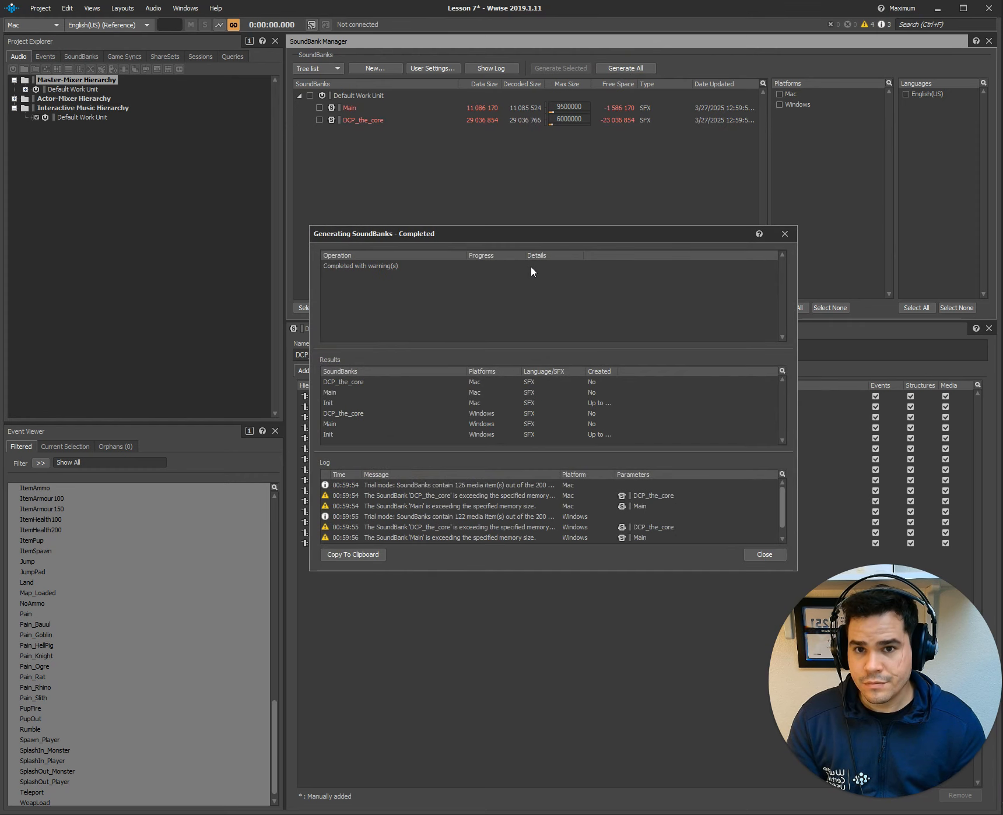
left_click(784, 234)
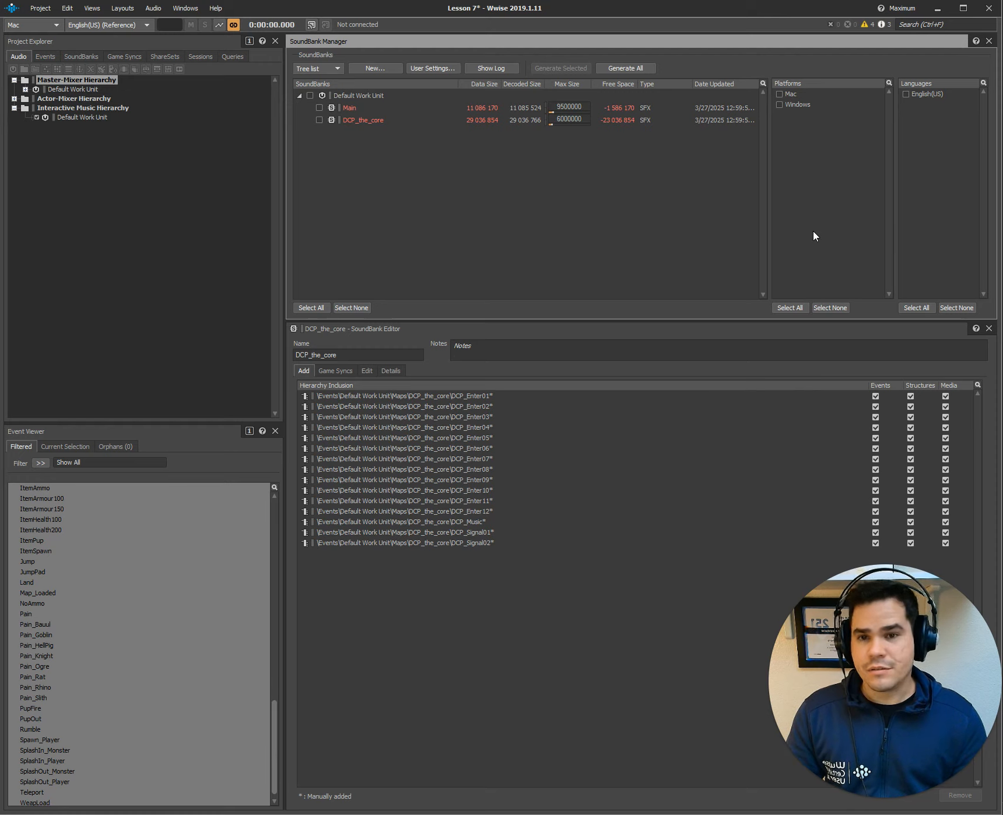
Step: Switch to the Designer layout and create a Conversion Settings ShareSet named SFX in the Conversion Settings' Default Work Unit
left_click(122, 7)
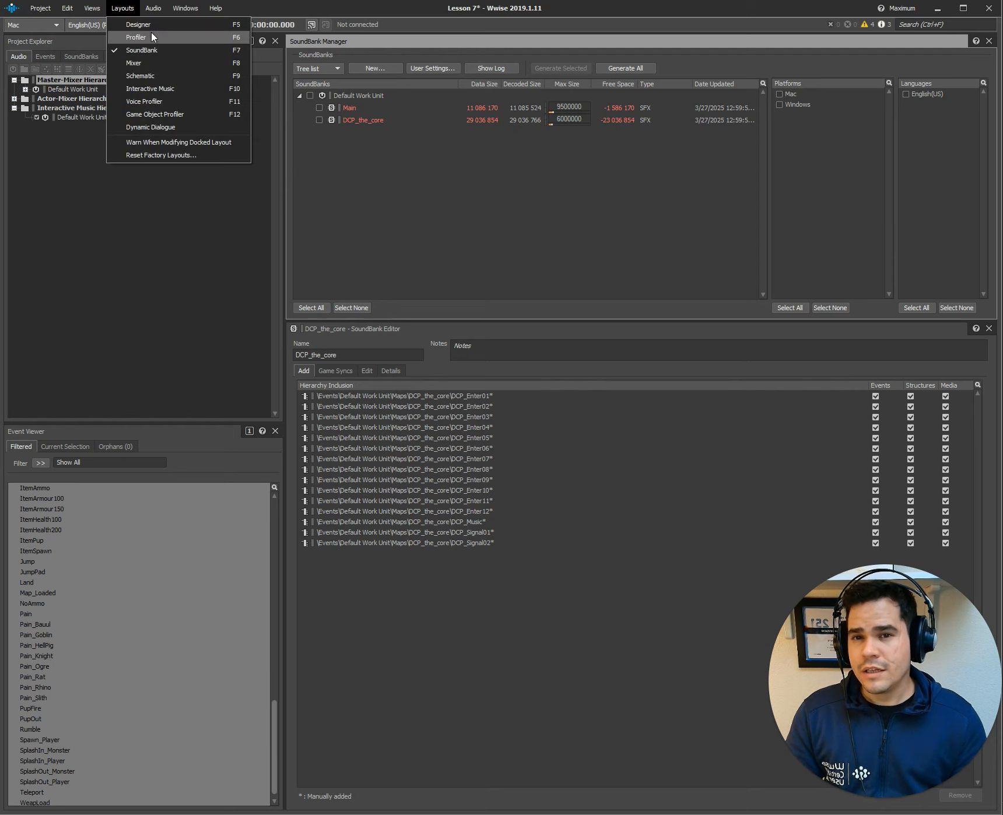
left_click(145, 27)
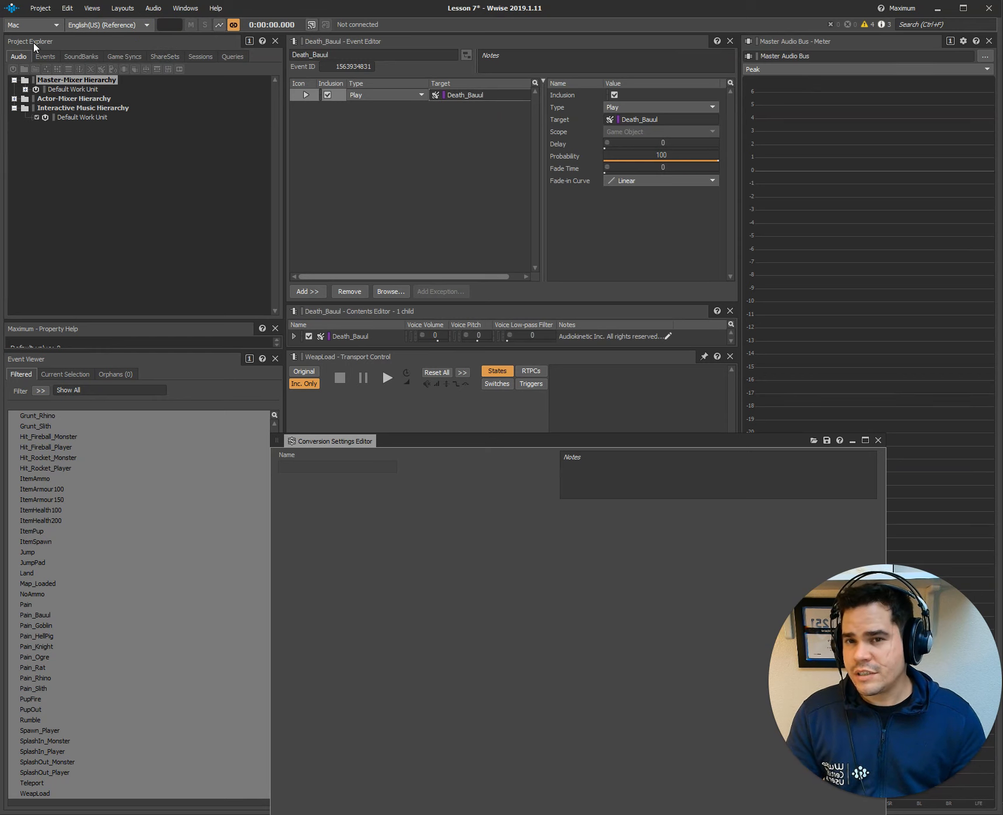
left_click(159, 59)
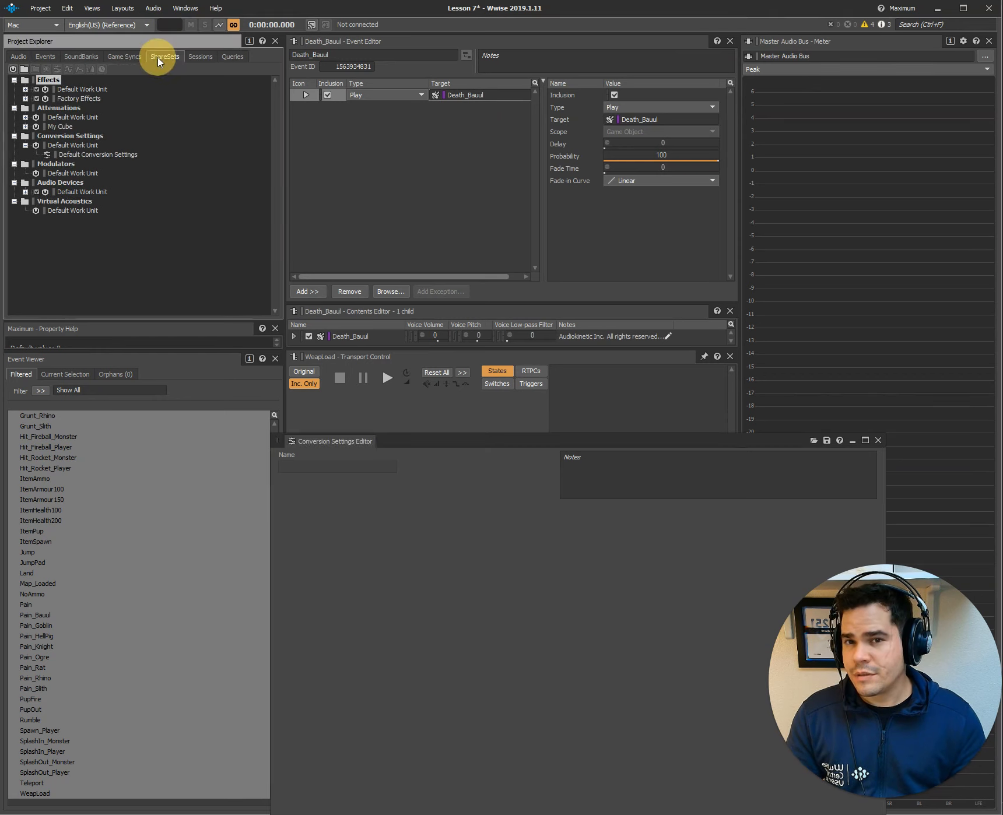
left_click(66, 138)
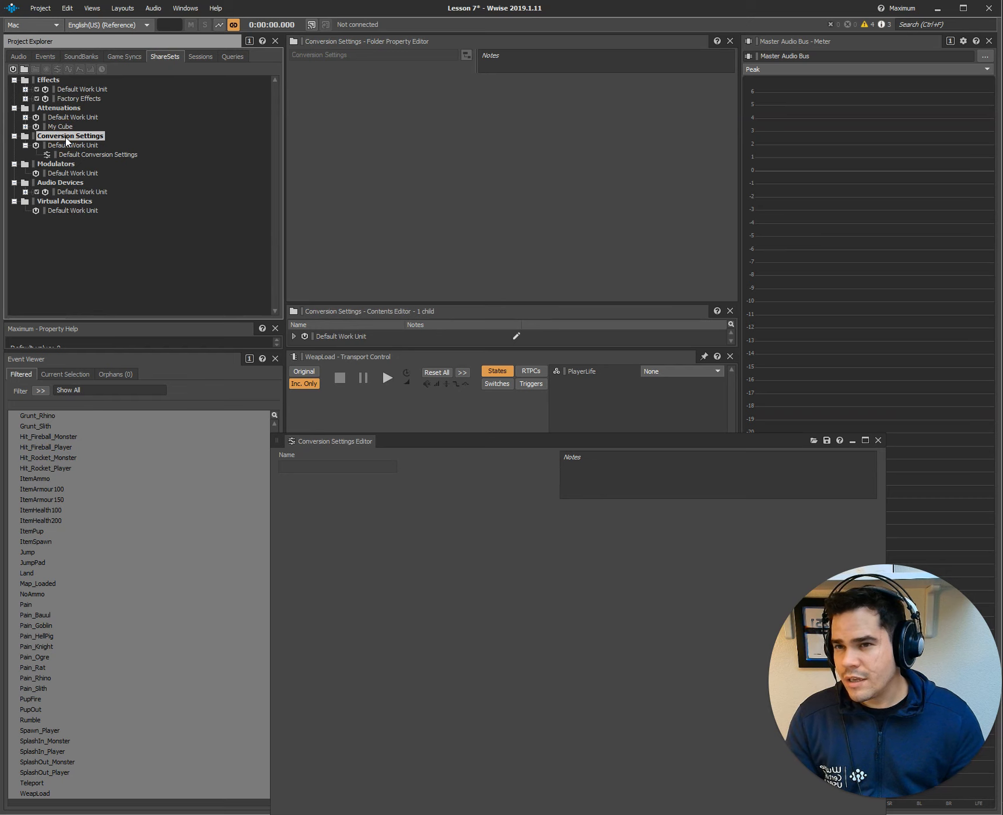
left_click(70, 146)
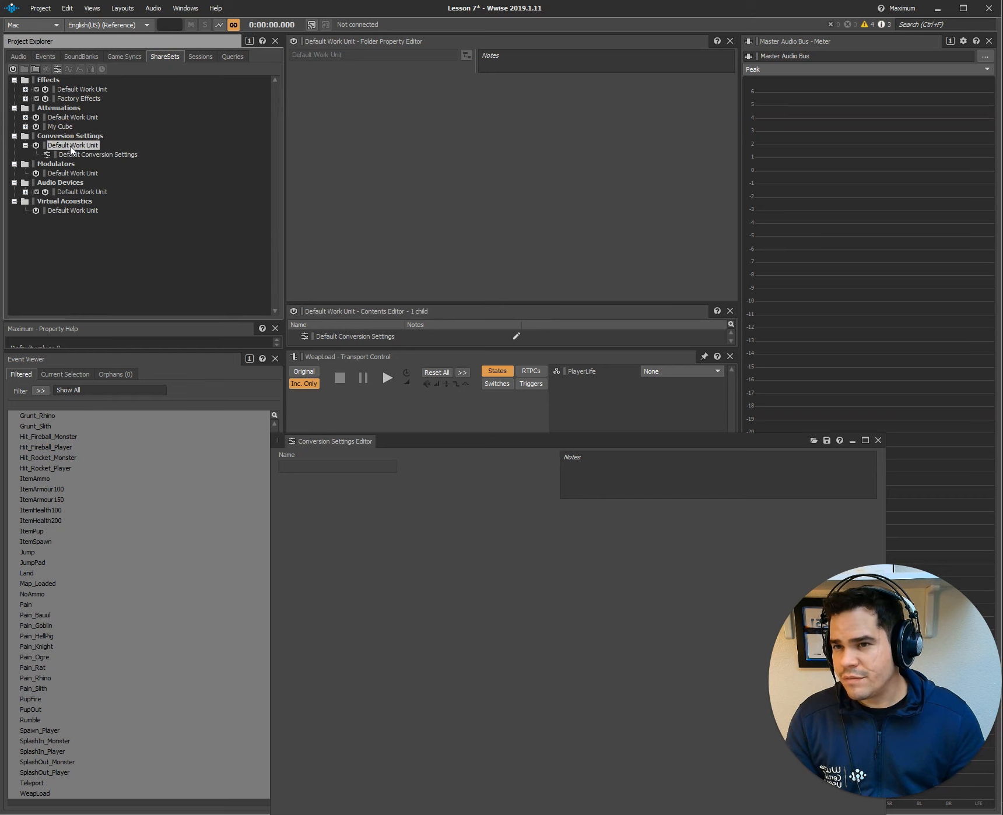
left_click(58, 69)
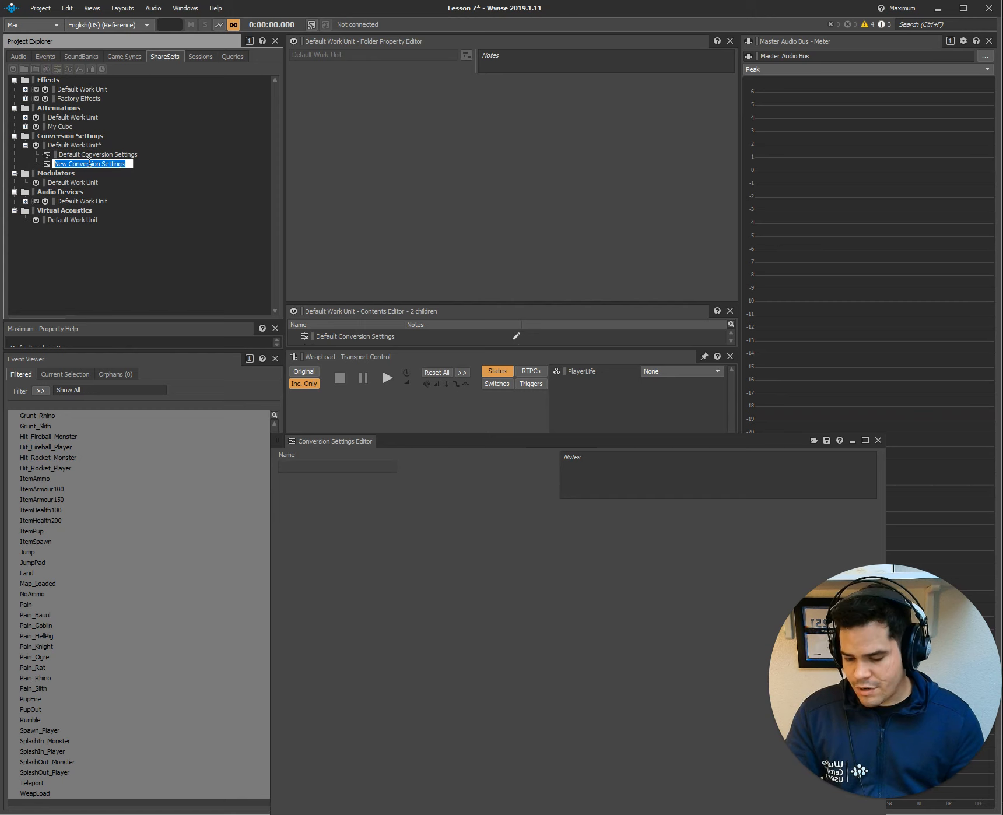
key("Caps_Lock")
type("SFX")
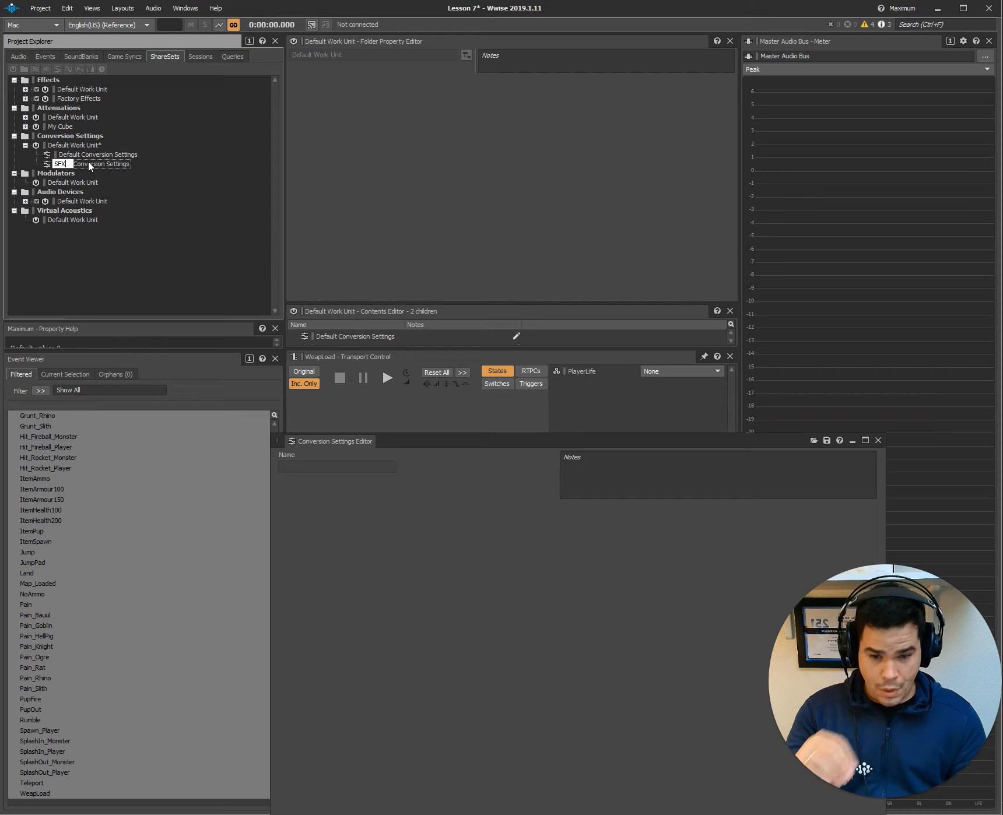
left_click(119, 232)
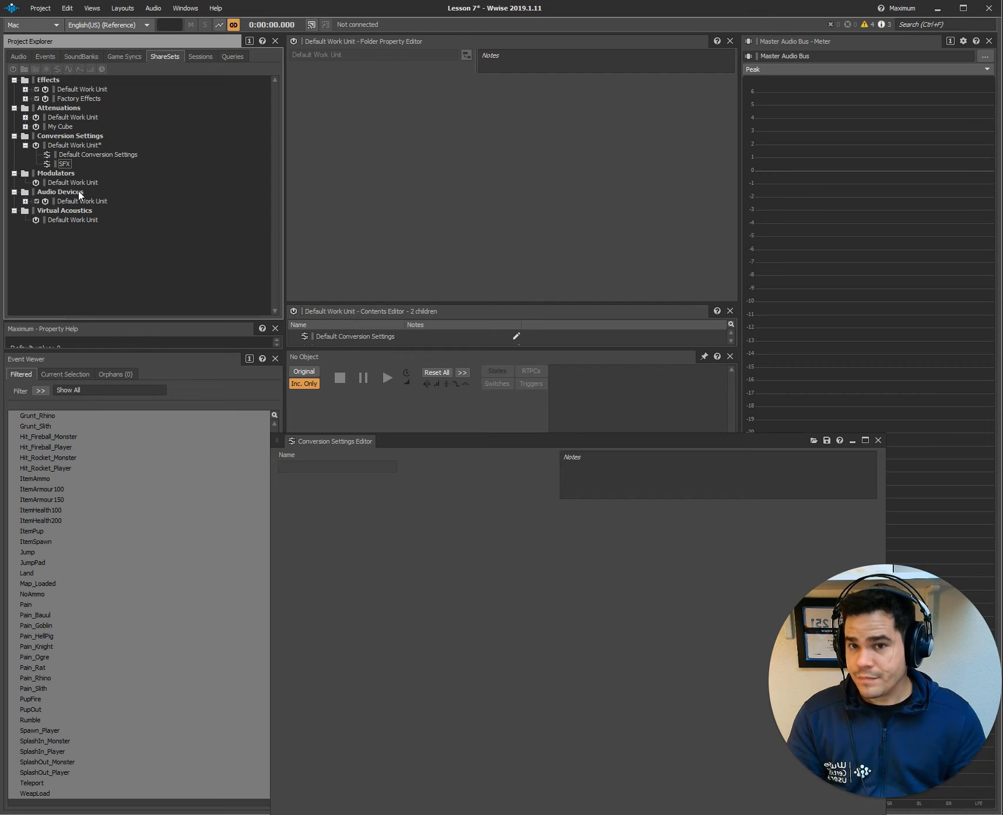
Step: Assign the SFX conversion ShareSet to the Main Character Actor-Mixer in the Actor-Mixer Hierarchy's Default Work Unit
left_click(18, 58)
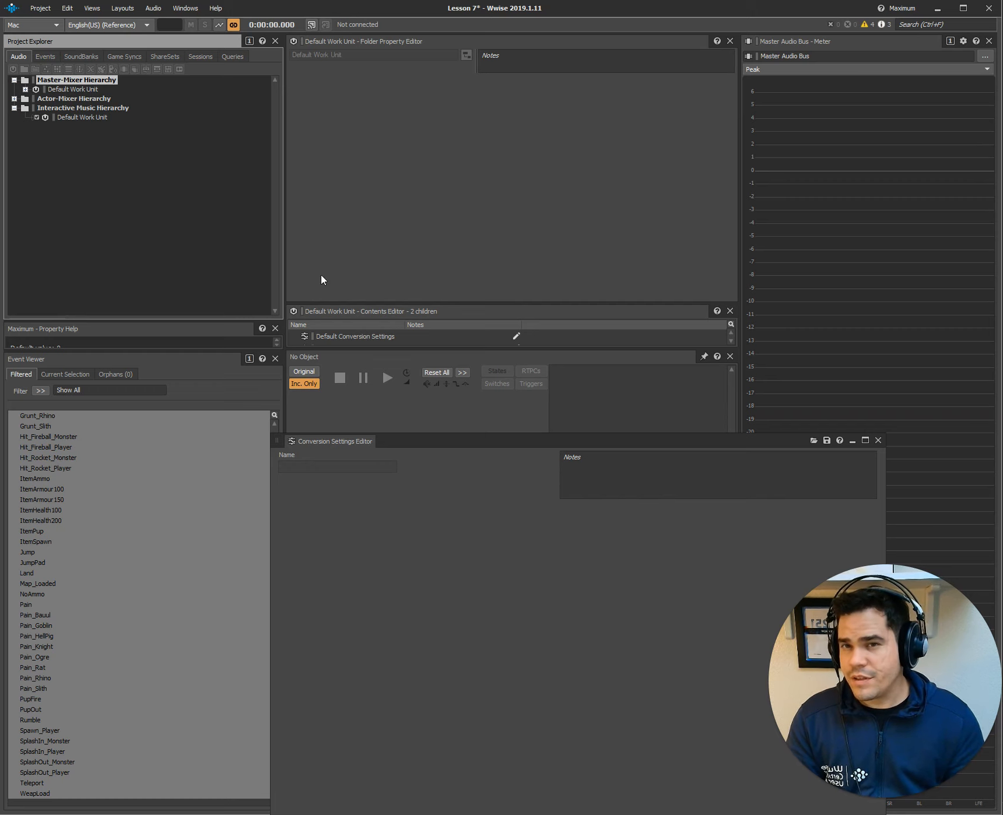
left_click(14, 108)
left_click(14, 108)
left_click(14, 98)
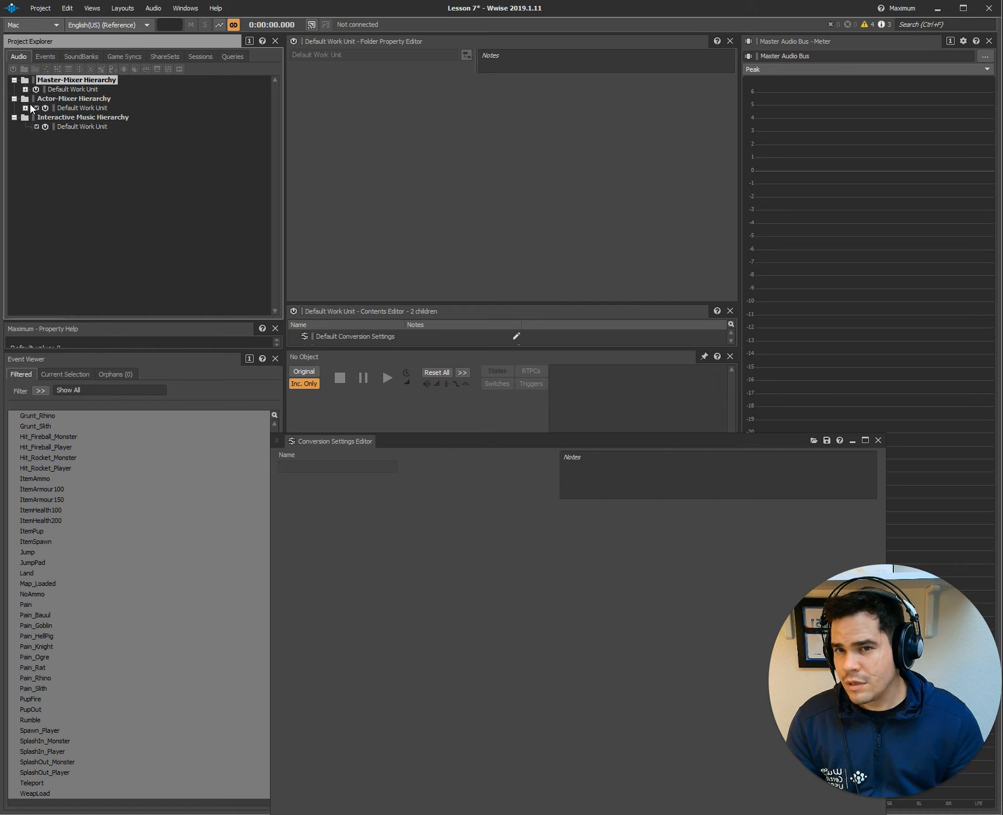
left_click(25, 108)
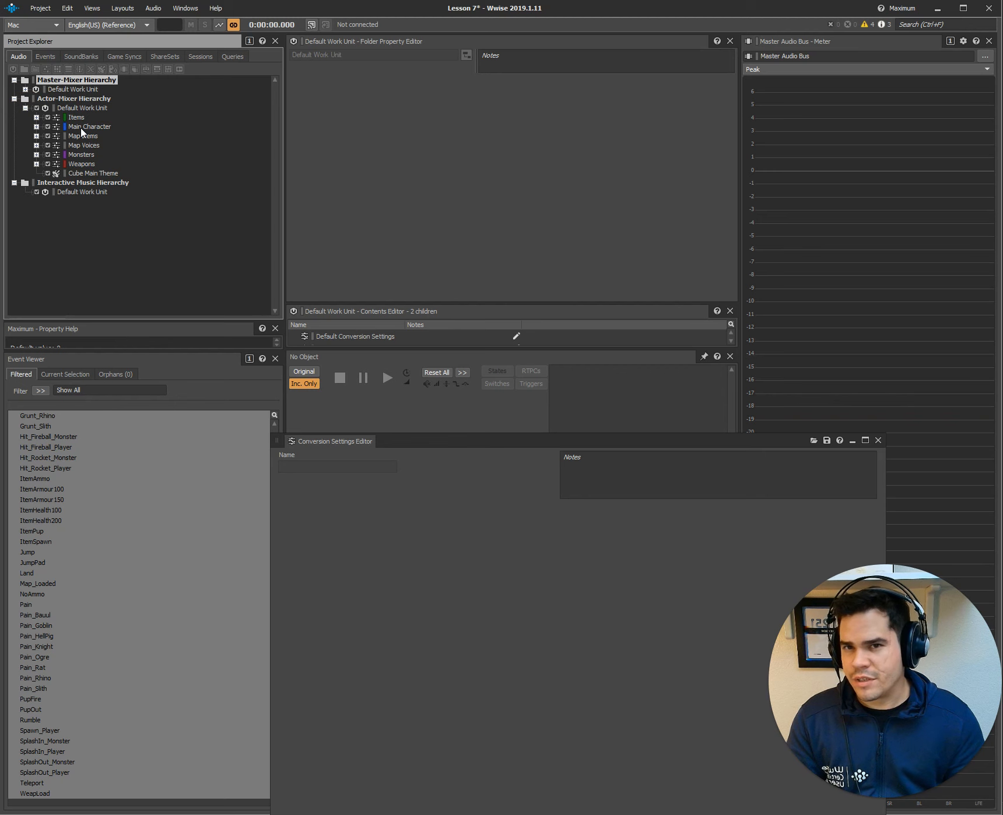
left_click(82, 131)
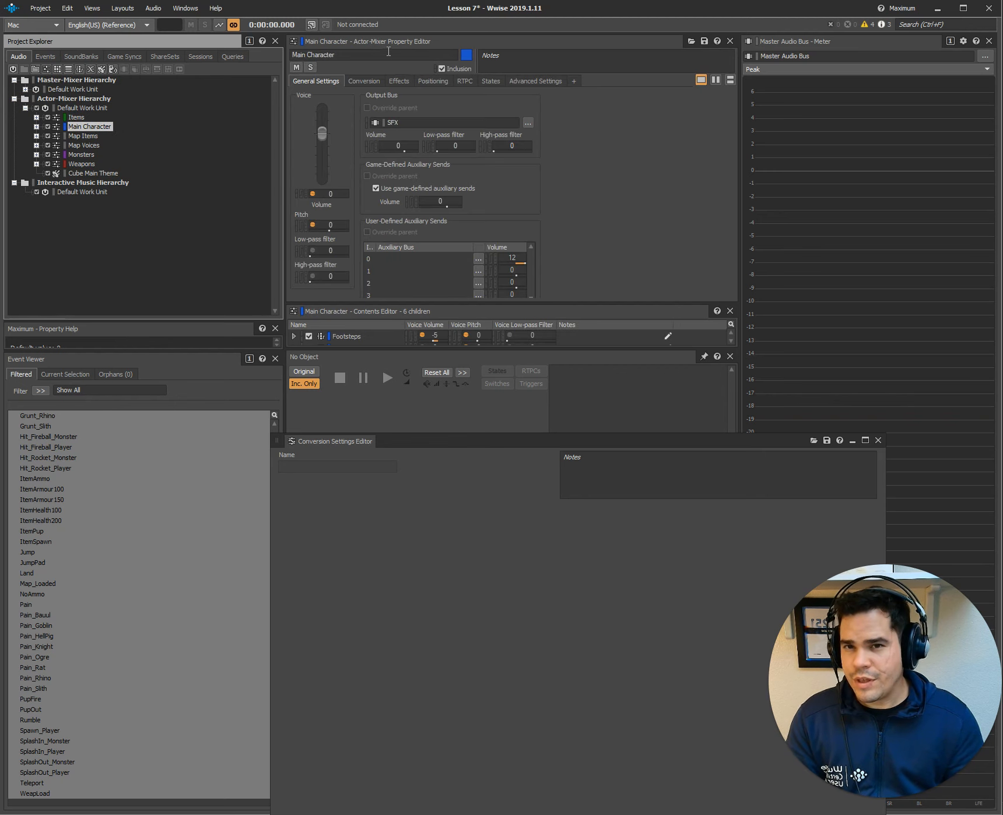
mouse_move(389, 51)
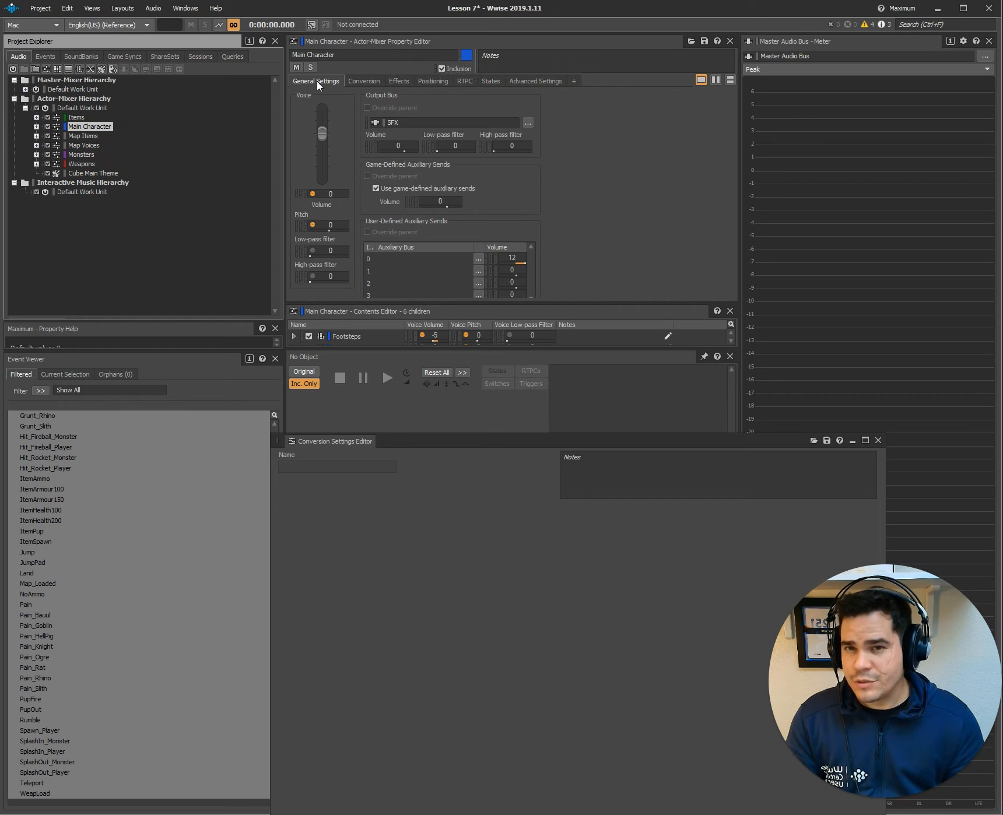
left_click(369, 84)
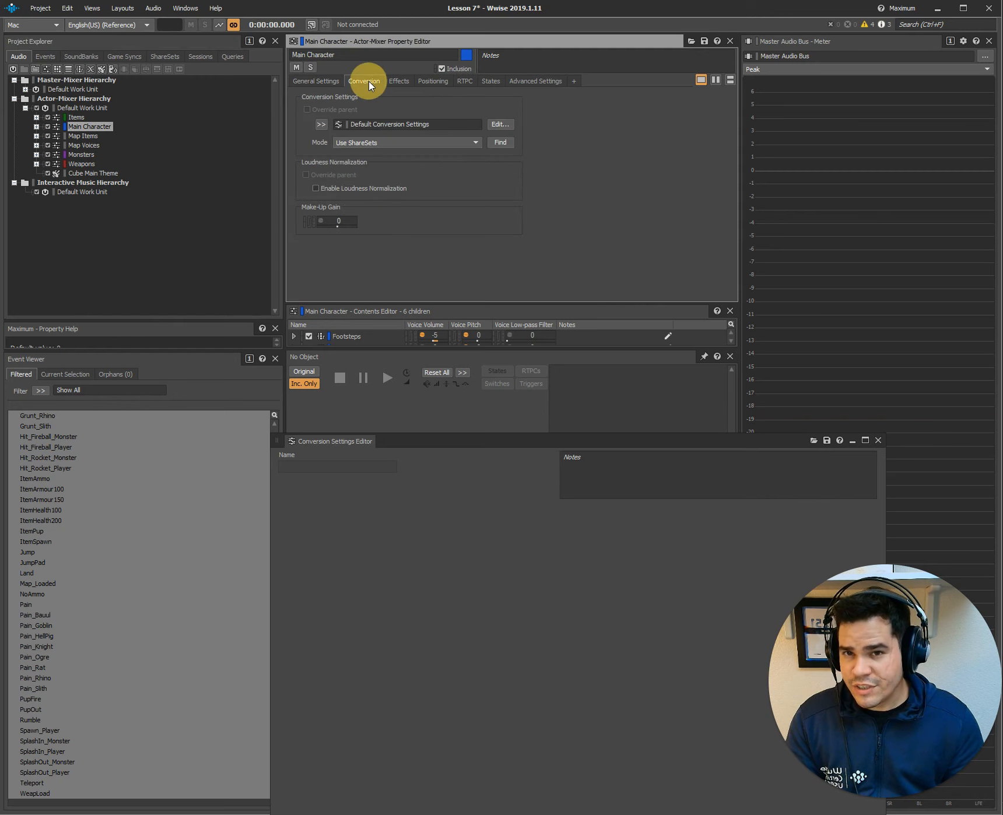
left_click(321, 126)
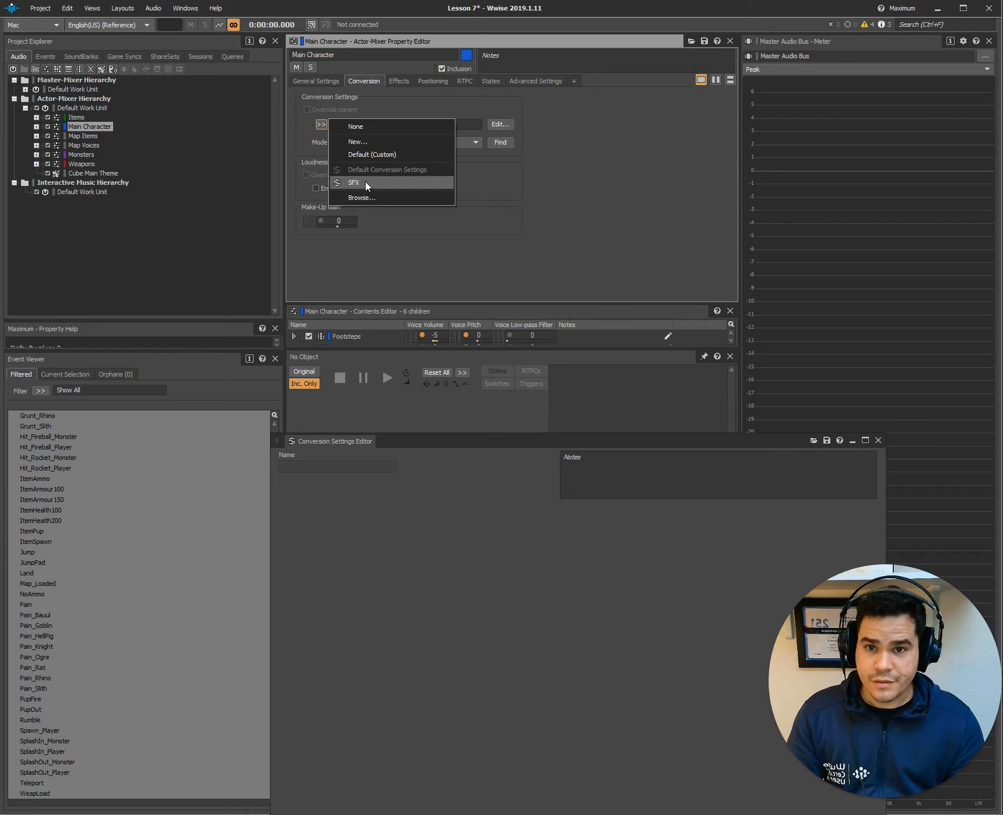
left_click(367, 183)
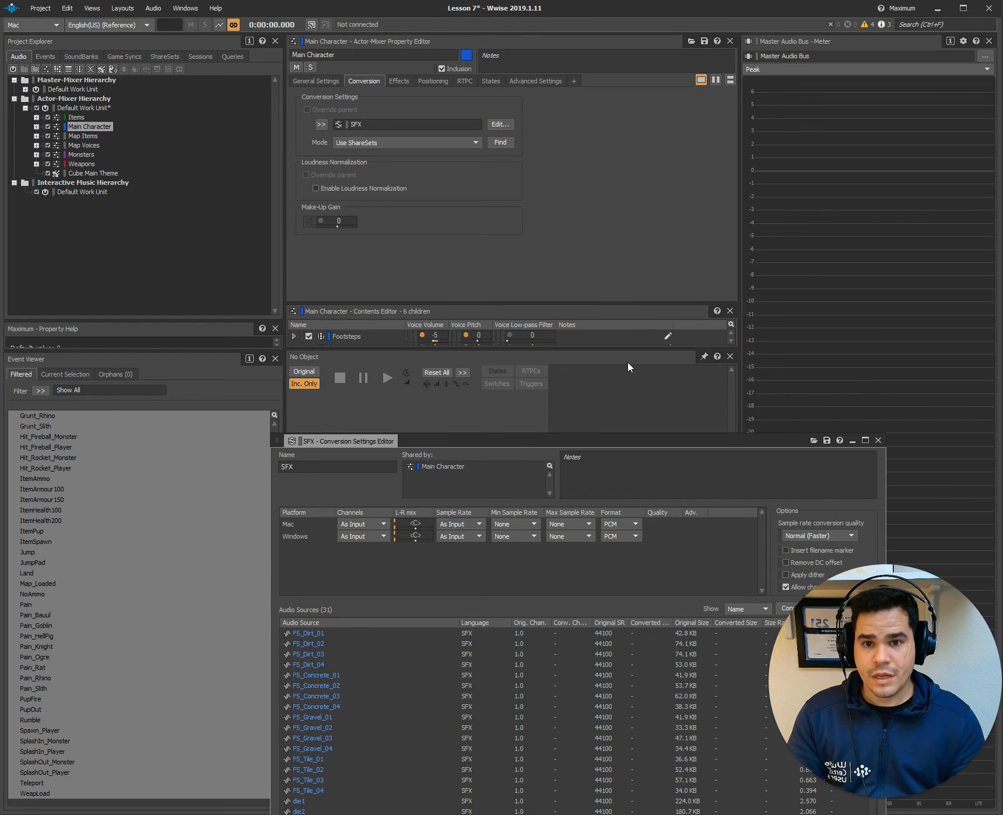
Step: Set the SFX ShareSet's conversion format to Vorbis for both Mac and Windows
left_click_drag(642, 445, 743, 135)
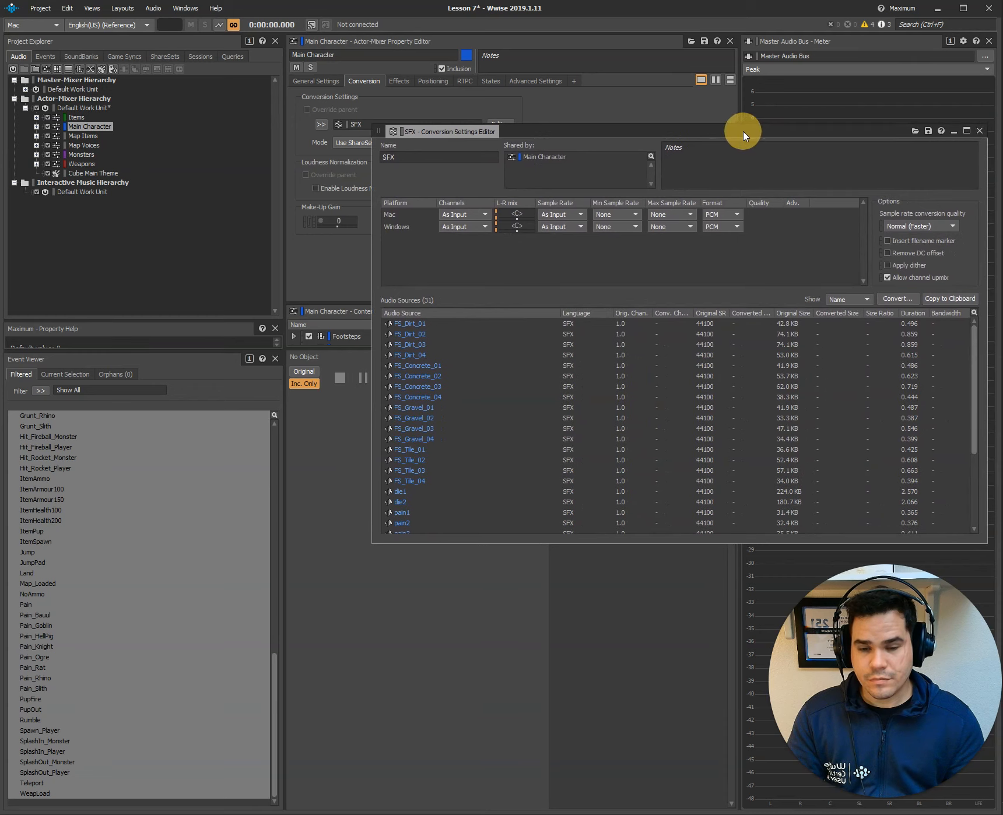
left_click(721, 217)
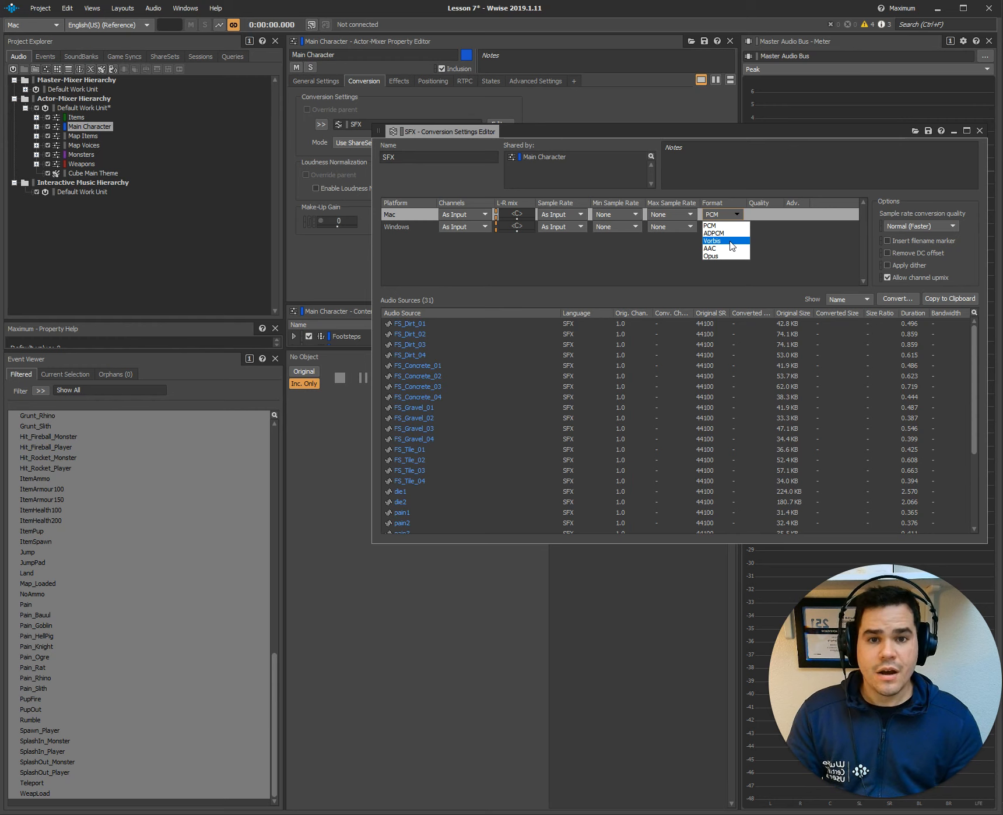
left_click(713, 241)
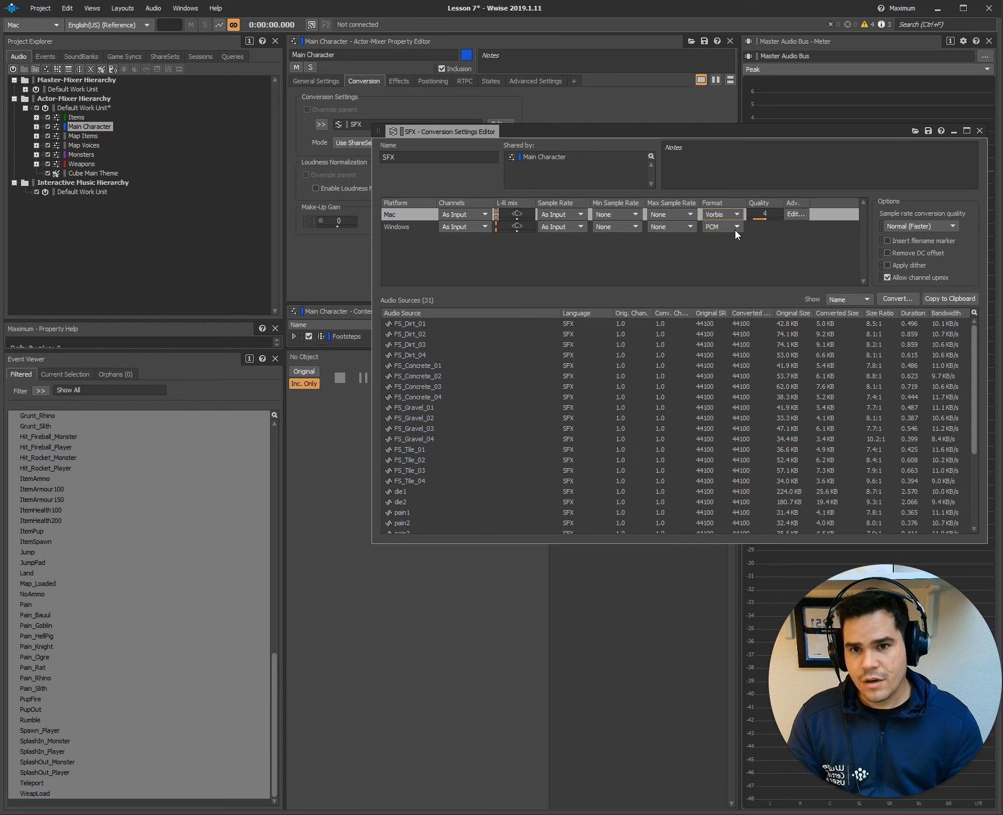
left_click(736, 227)
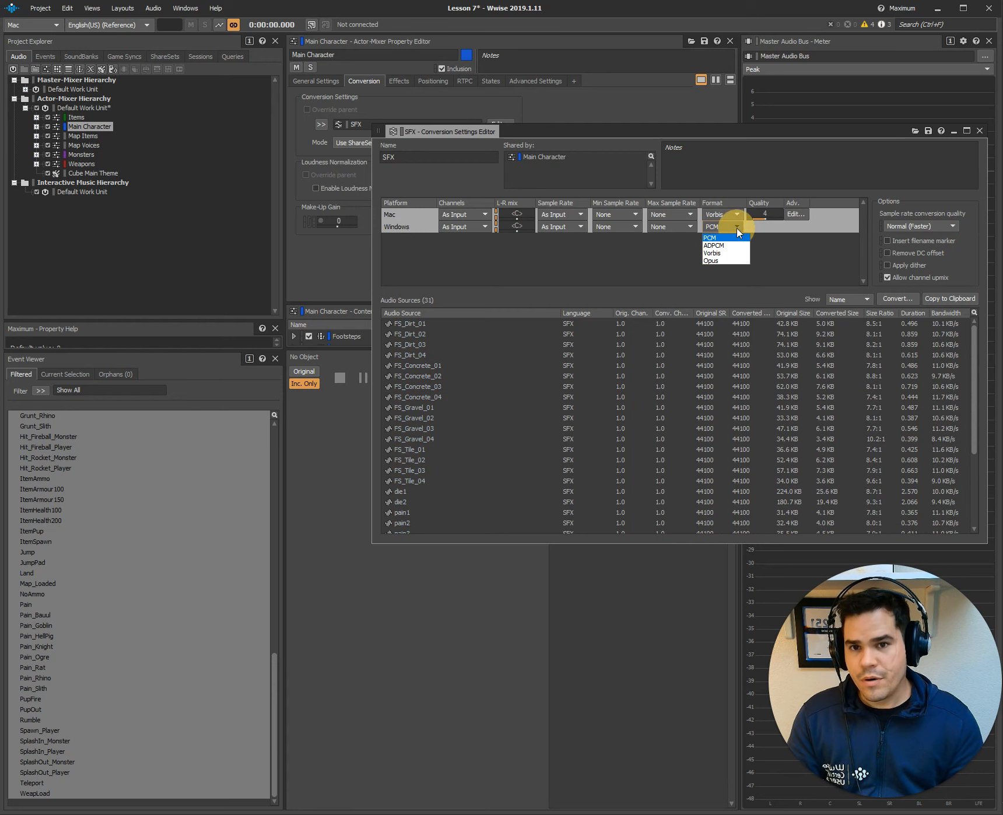
left_click(715, 253)
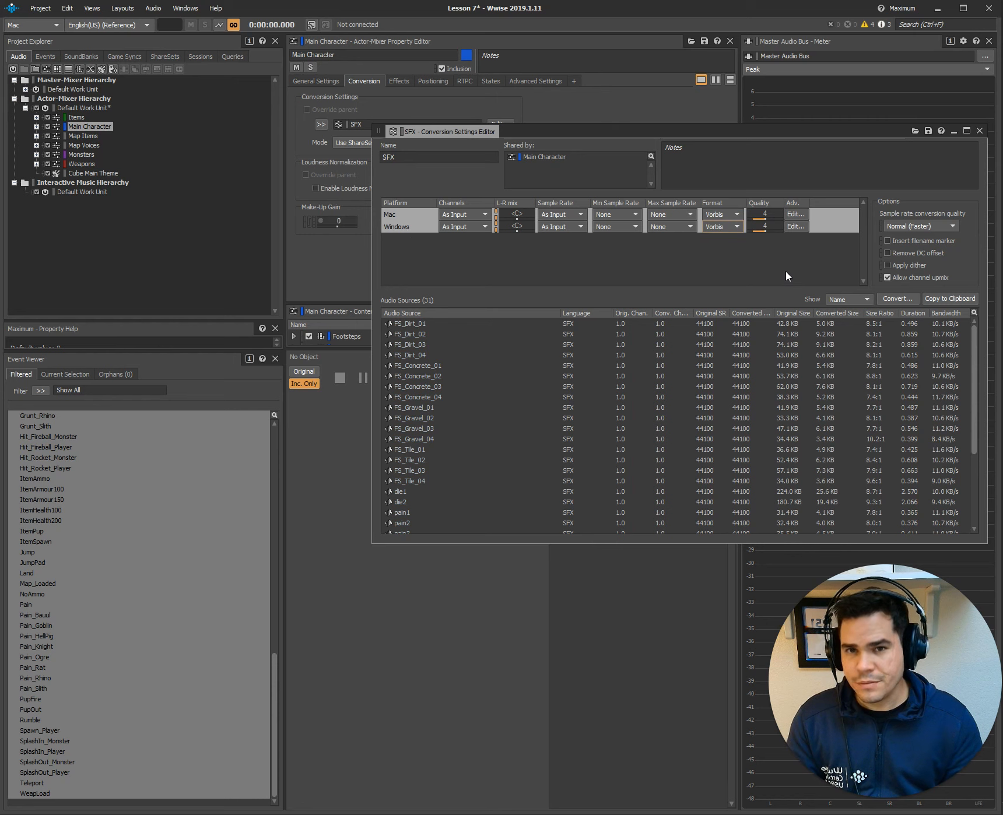
Step: Convert the SFX ShareSet's audio sources for the Mac and Windows platforms
left_click(904, 301)
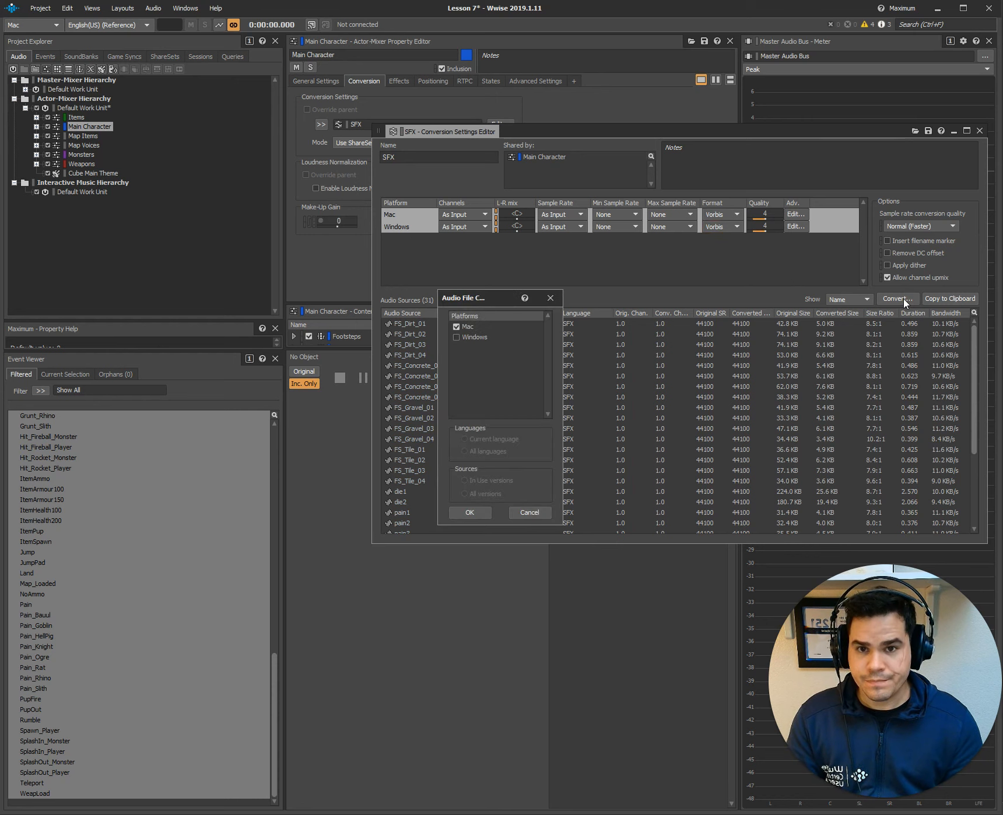
left_click(458, 338)
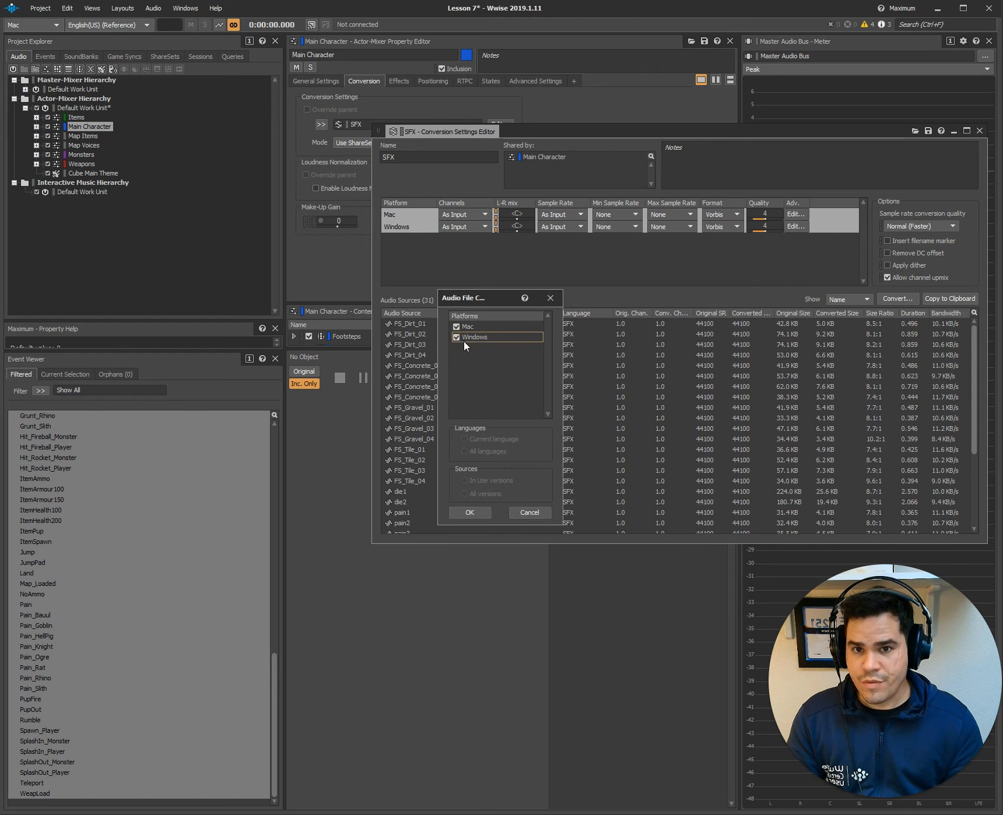
left_click(482, 516)
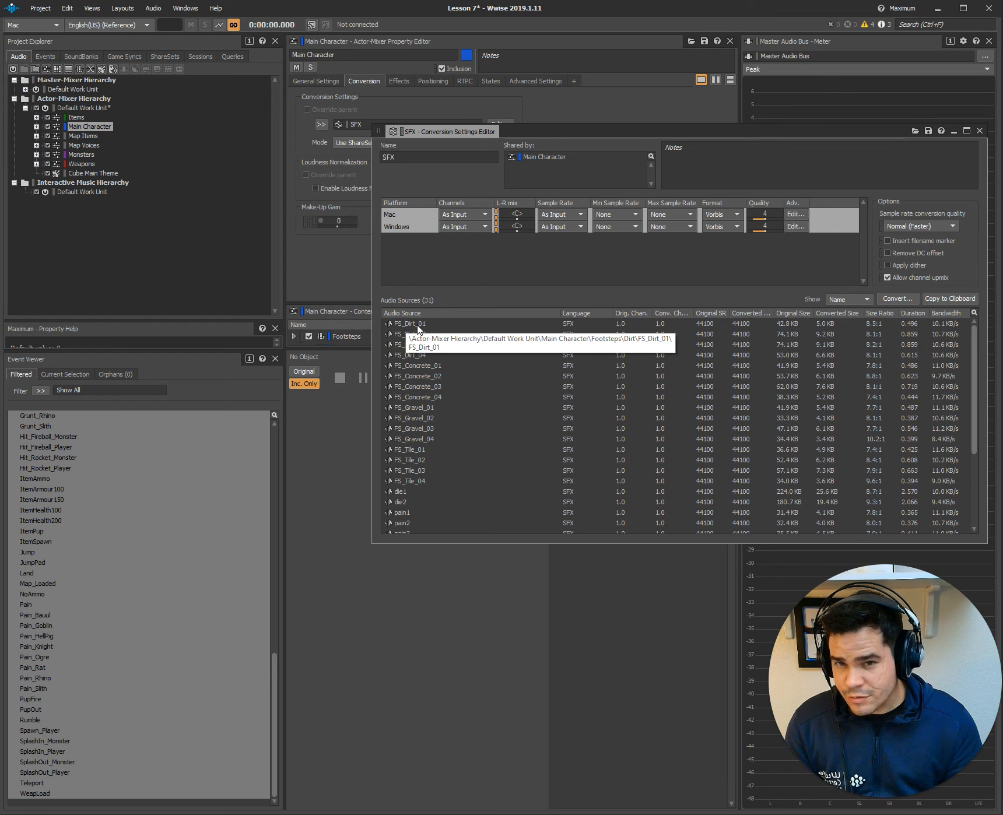
Step: Play FS_Concrete_01 in its original and converted versions to compare them, and close the SFX Conversion Settings Editor
left_click(789, 326)
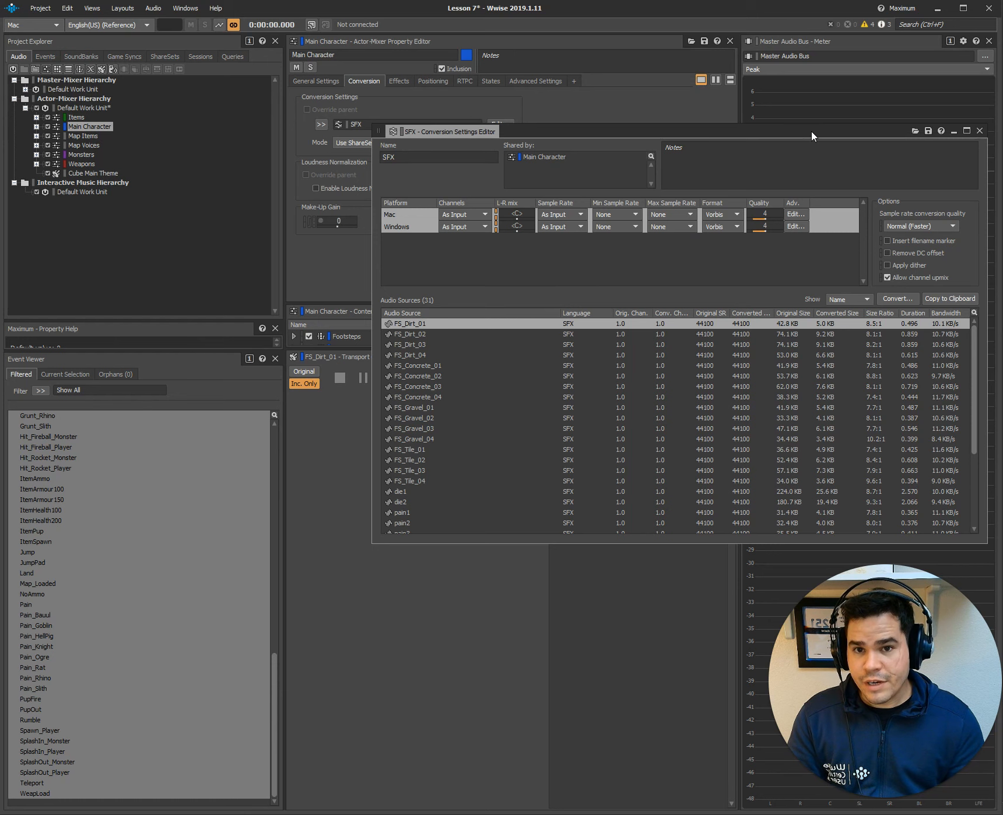
left_click_drag(812, 133, 714, 465)
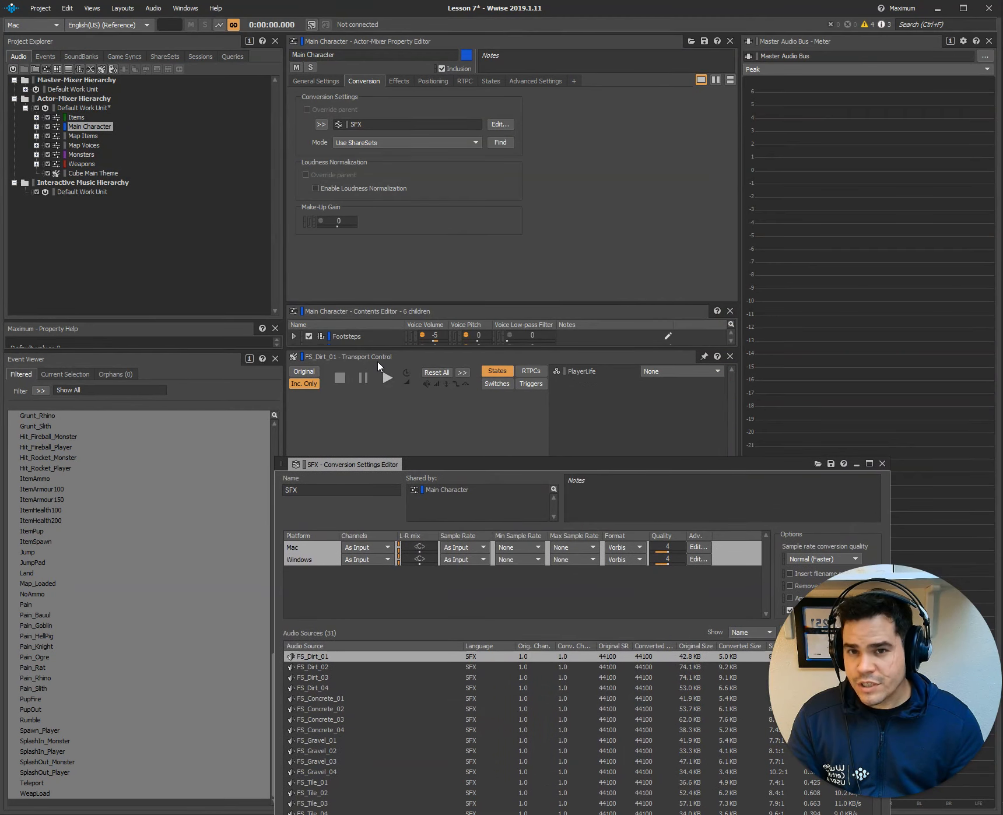
left_click(322, 701)
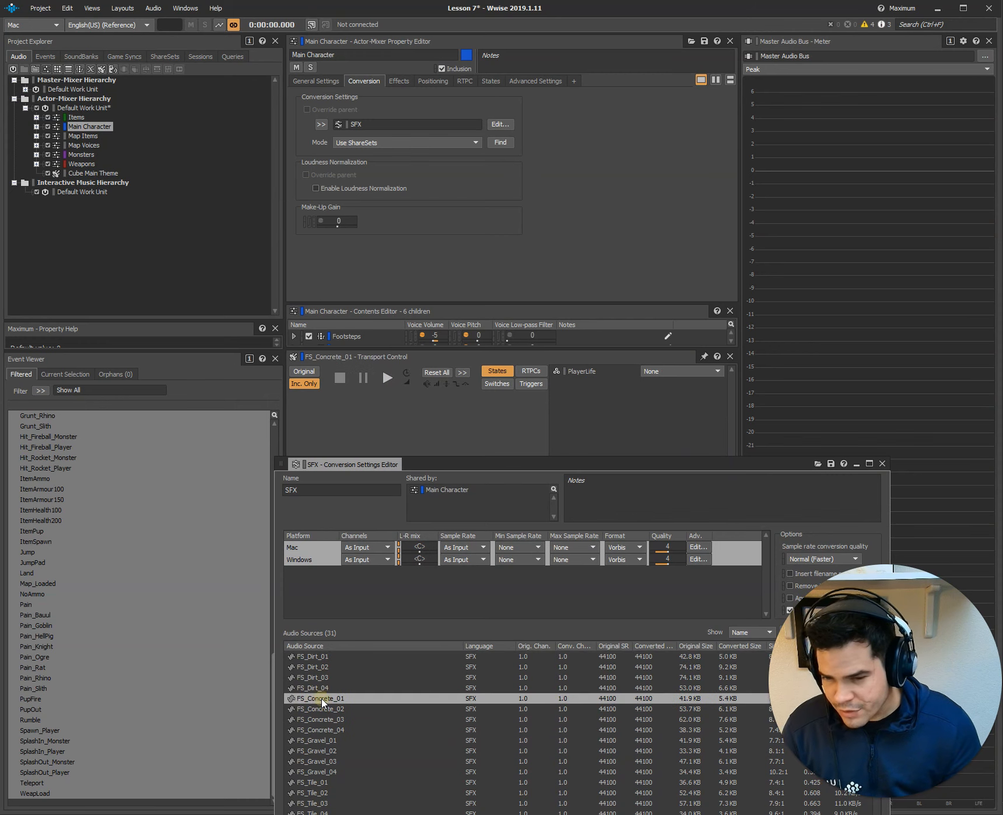
left_click(304, 372)
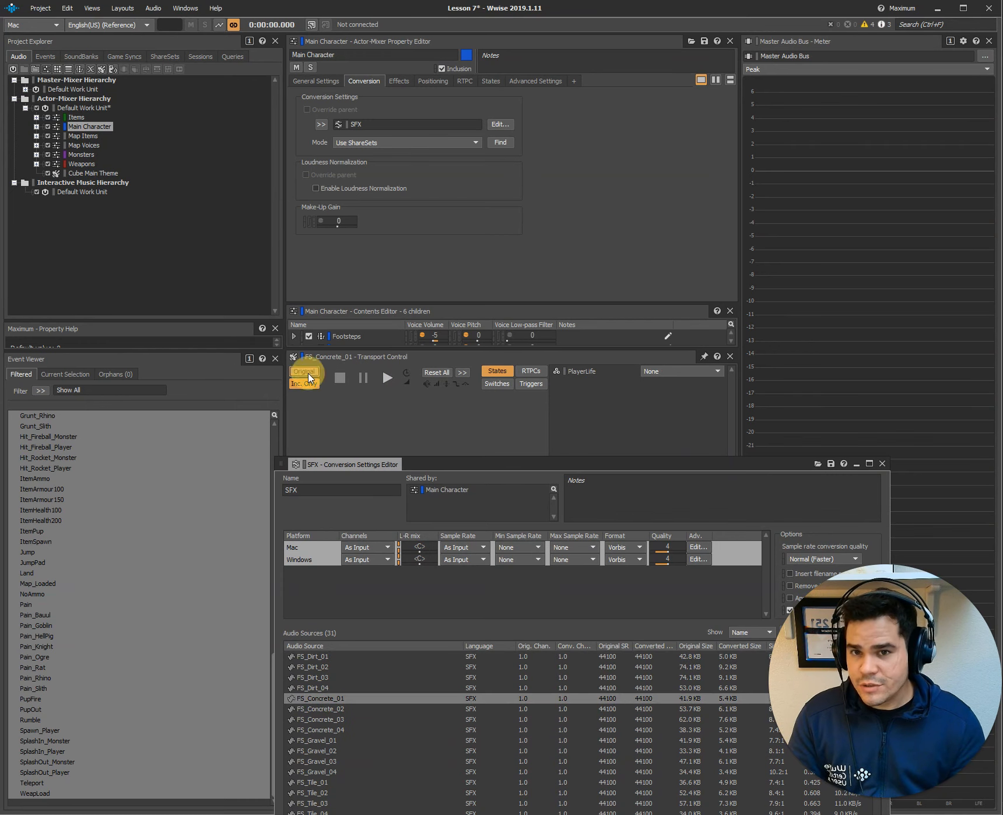
left_click(387, 378)
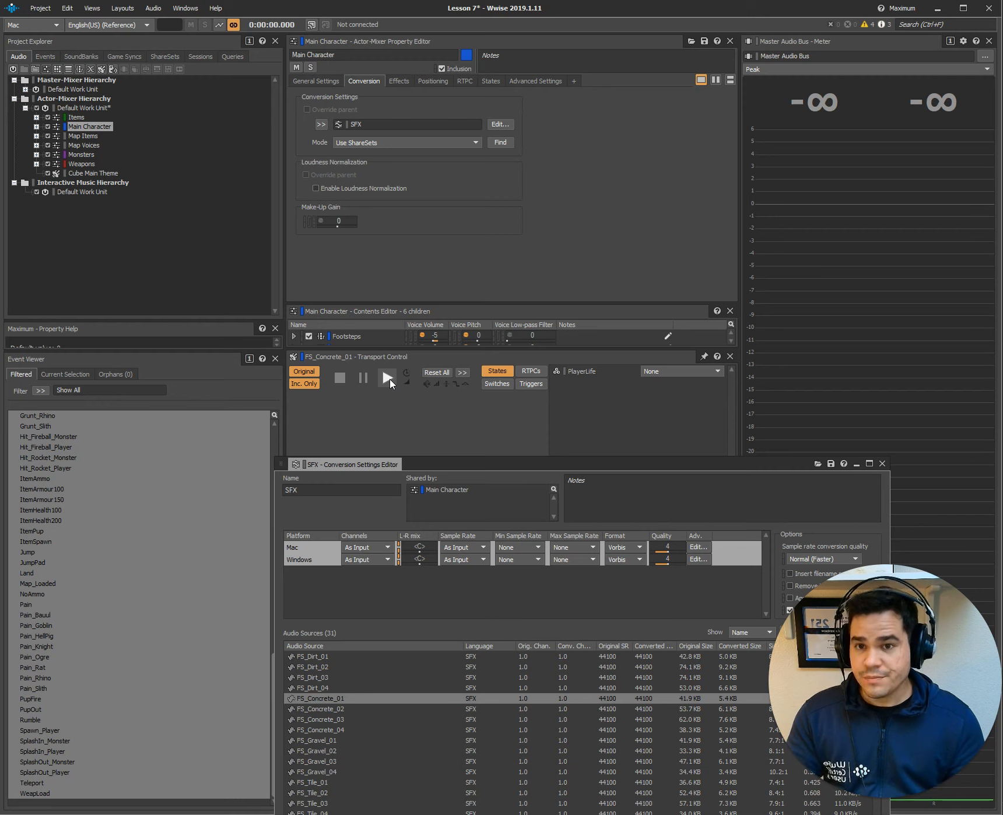
left_click(387, 379)
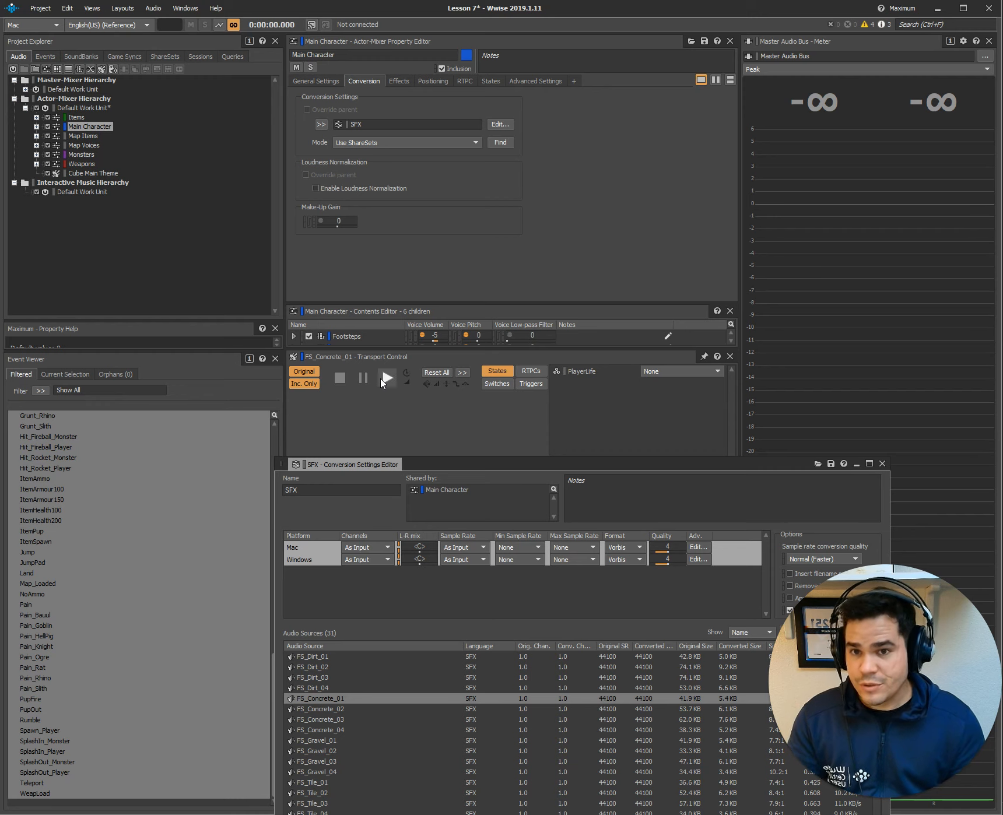
left_click(313, 374)
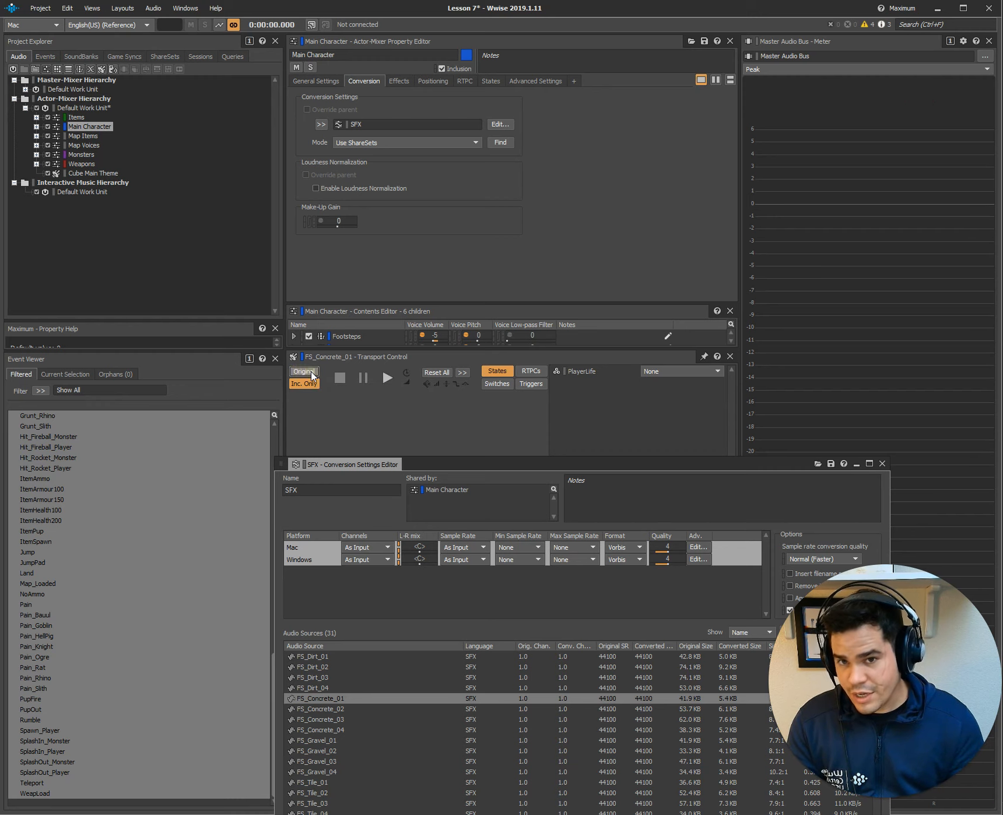
left_click(388, 386)
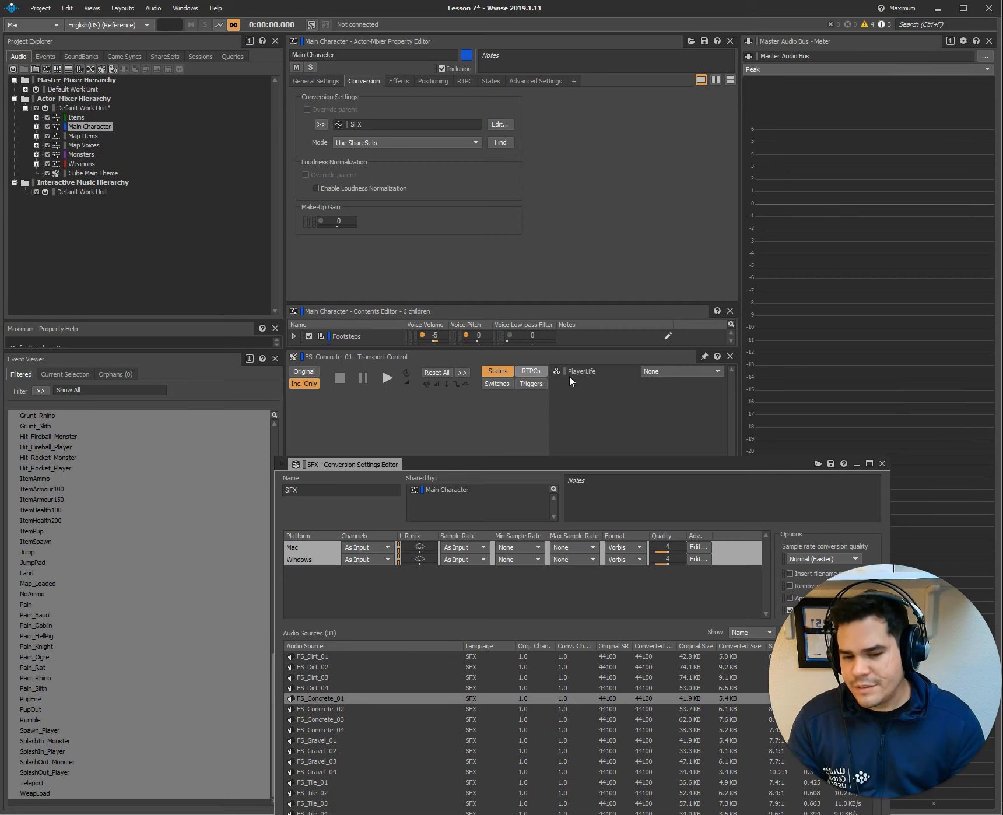
left_click(881, 464)
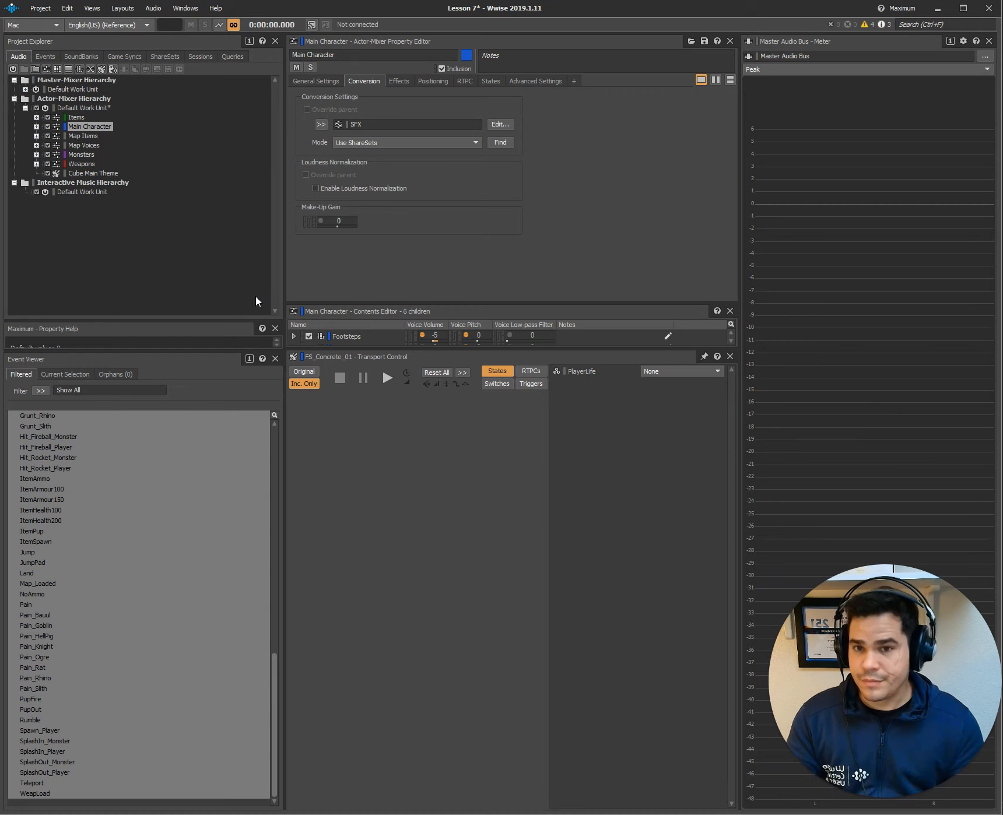
Step: Exclude jump_1 and jump_2 in Main Character's Jump container from the platform build
left_click(37, 128)
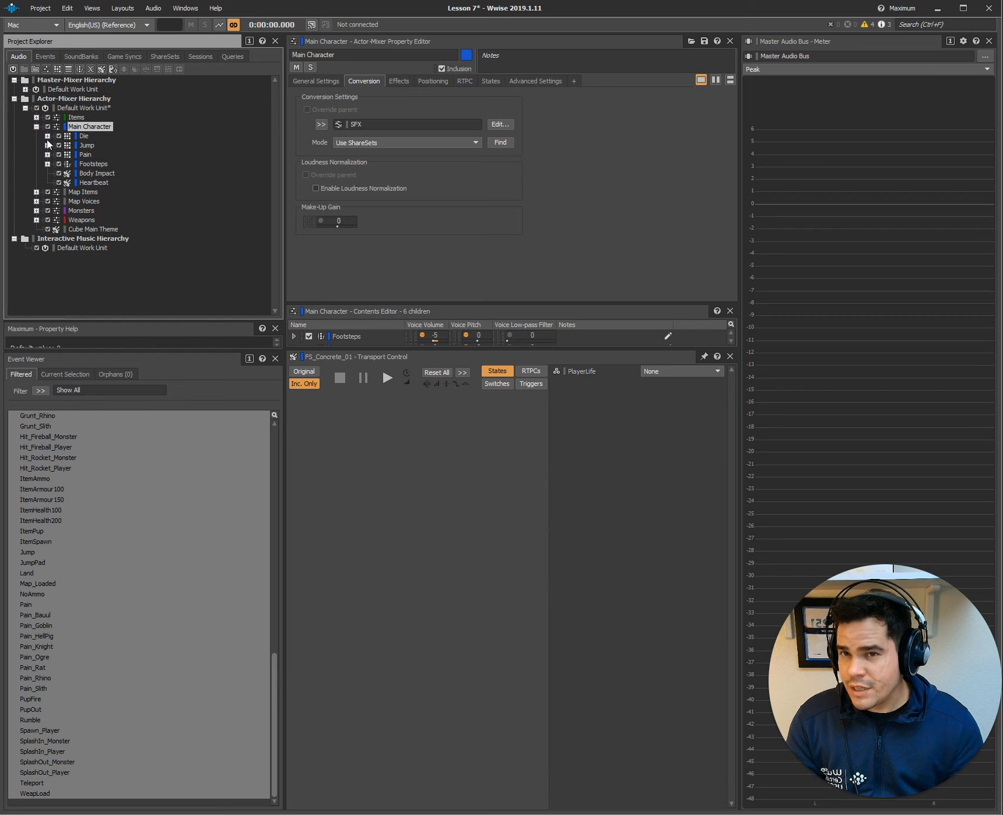
left_click(47, 136)
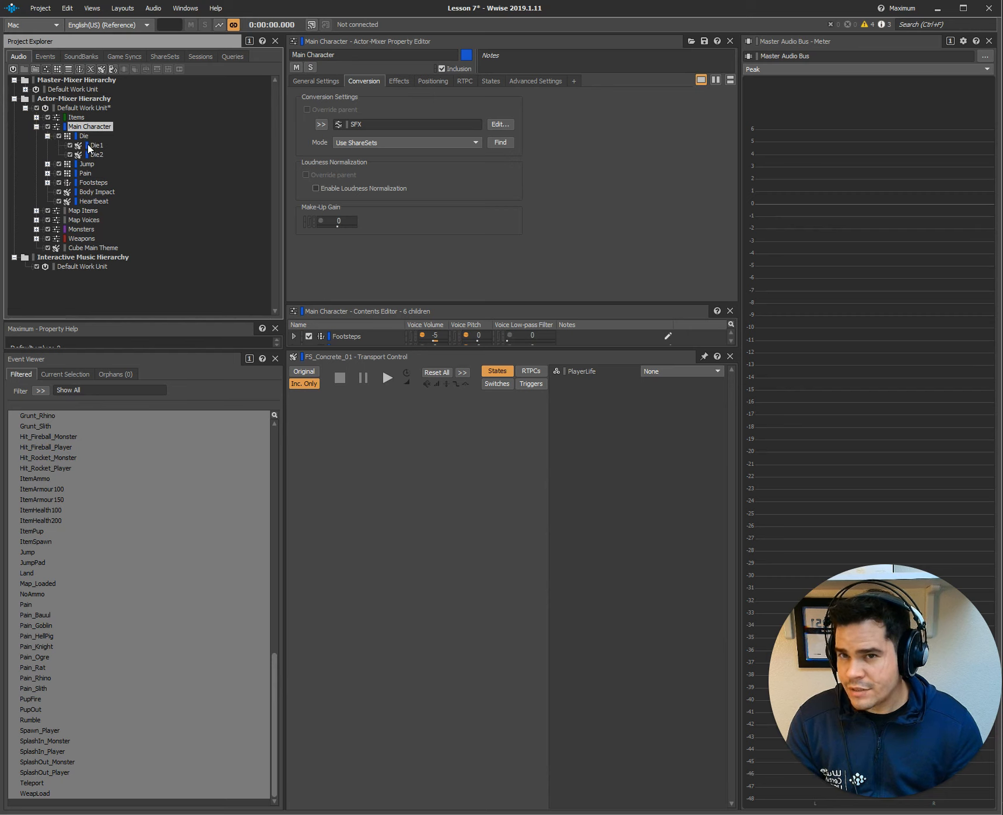
left_click(47, 164)
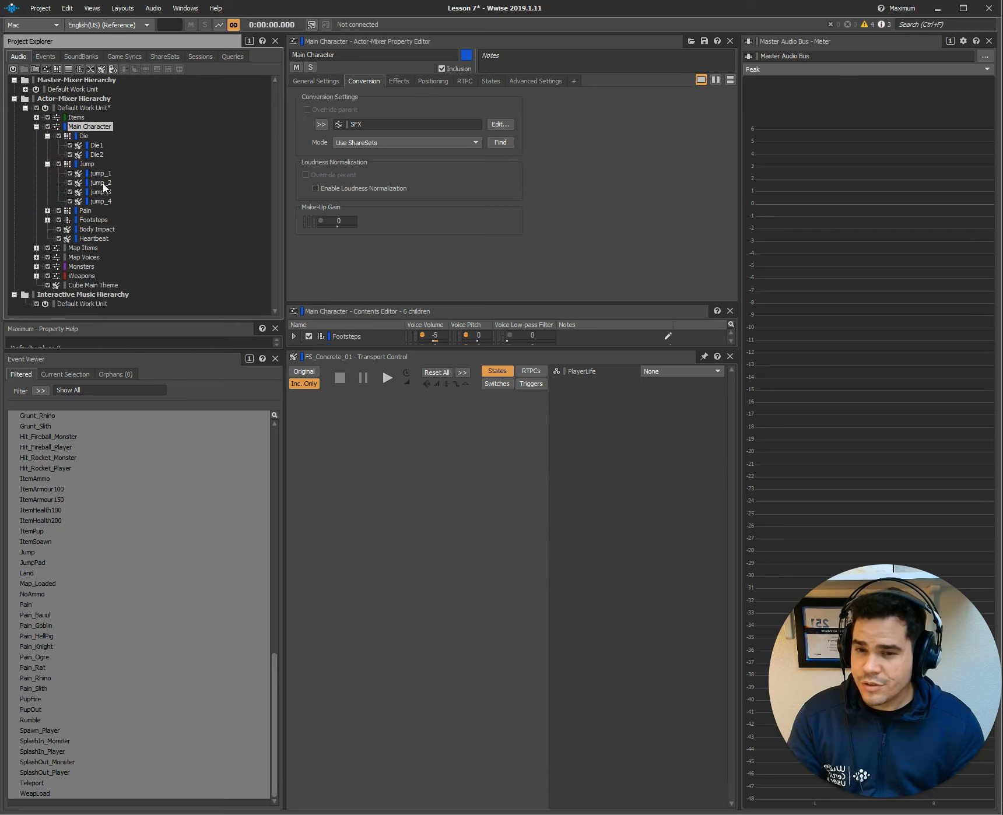
left_click(70, 173)
left_click(70, 182)
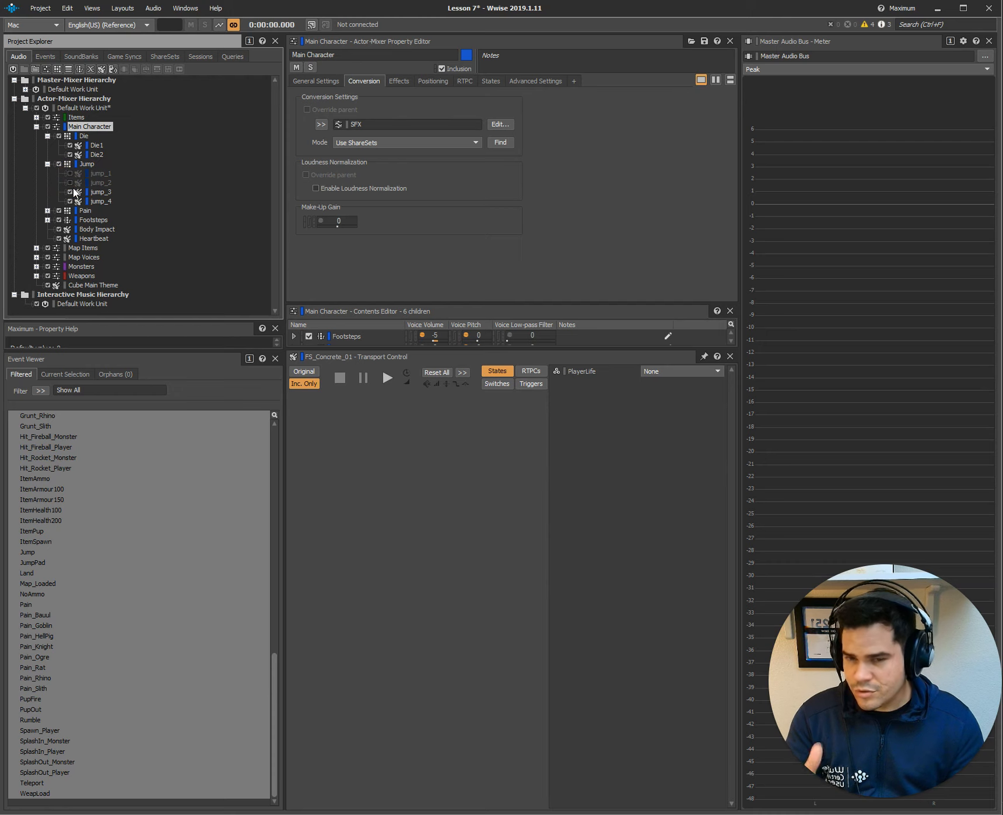
Step: Exclude Pain4, Pain5, Pain6 and pain7 in Main Character's Pain container
left_click(48, 211)
scroll(150, 227, "down", 1)
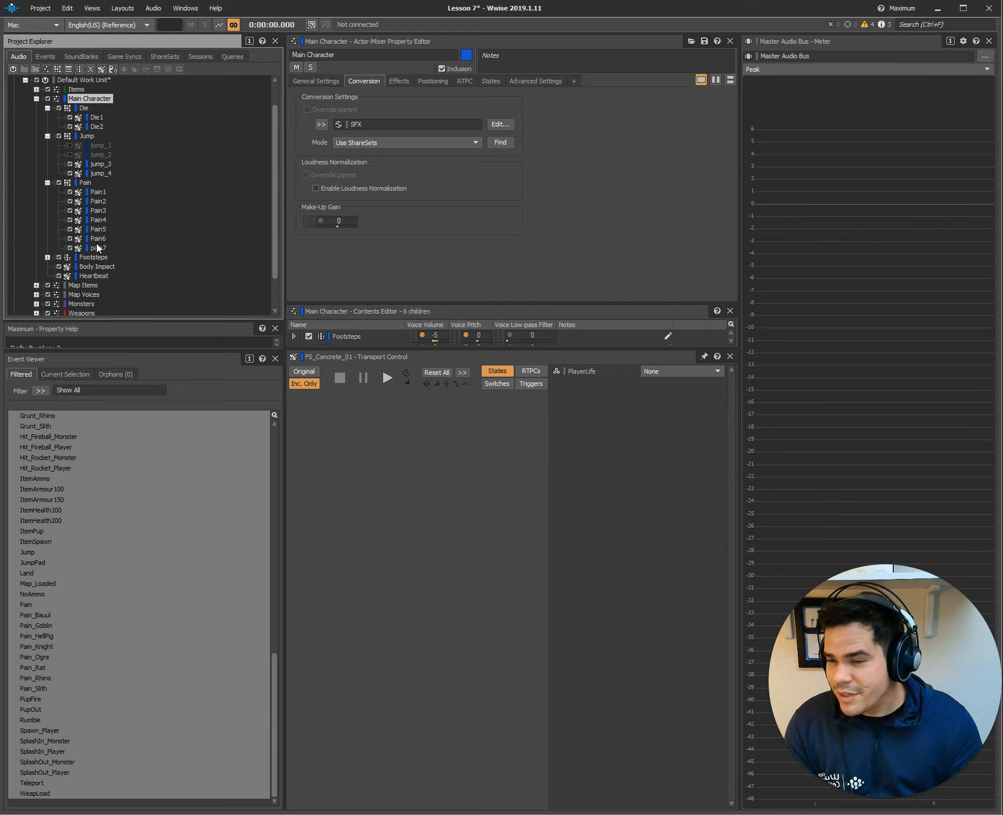
left_click(70, 248)
left_click(70, 239)
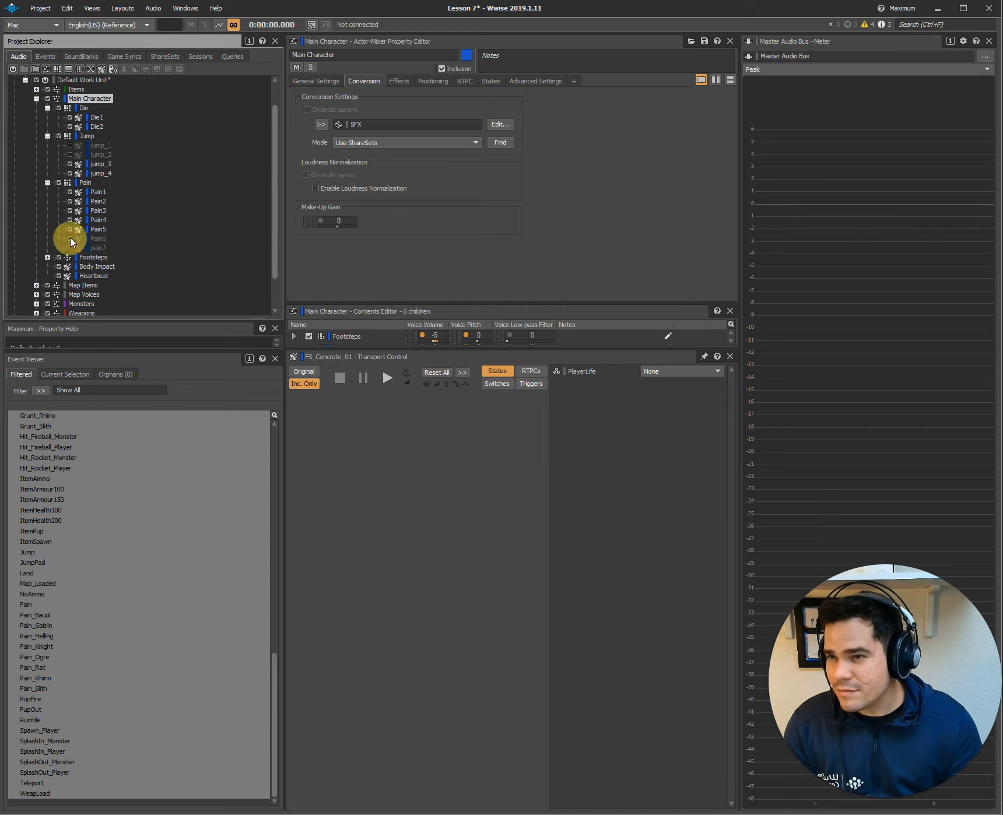
left_click(70, 229)
left_click(70, 219)
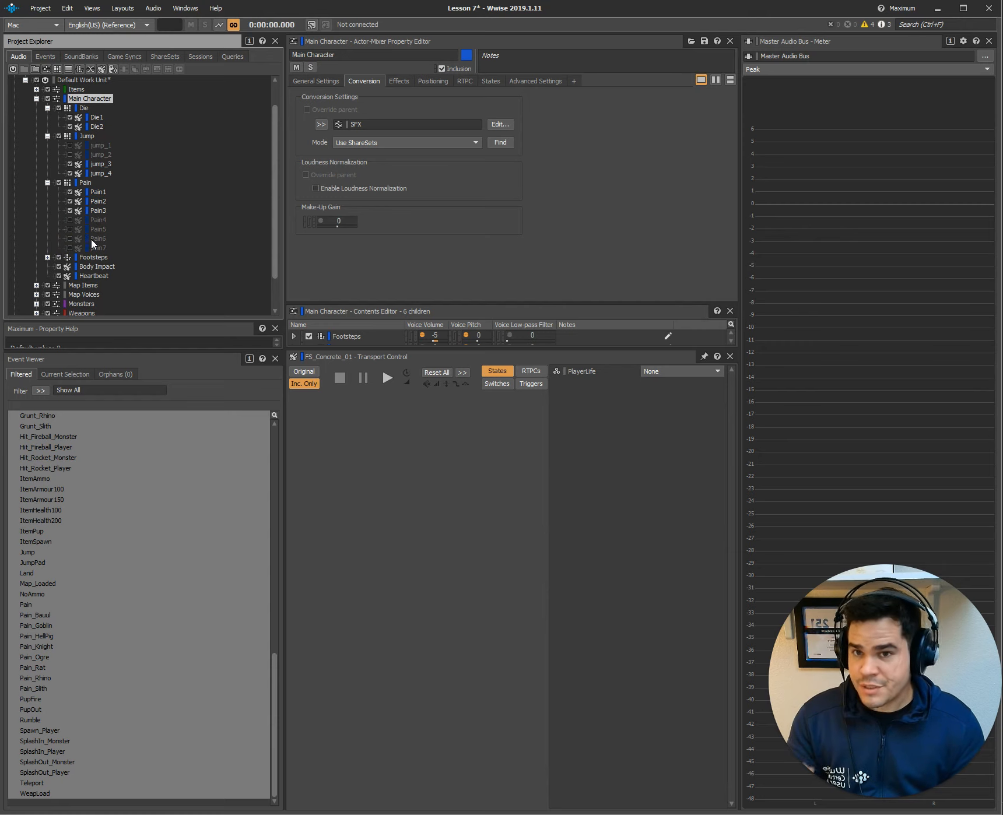
Step: Exclude FS_Concrete_03 and FS_Concrete_04 in the Concrete container under Footsteps
left_click(47, 257)
scroll(128, 228, "down", 1)
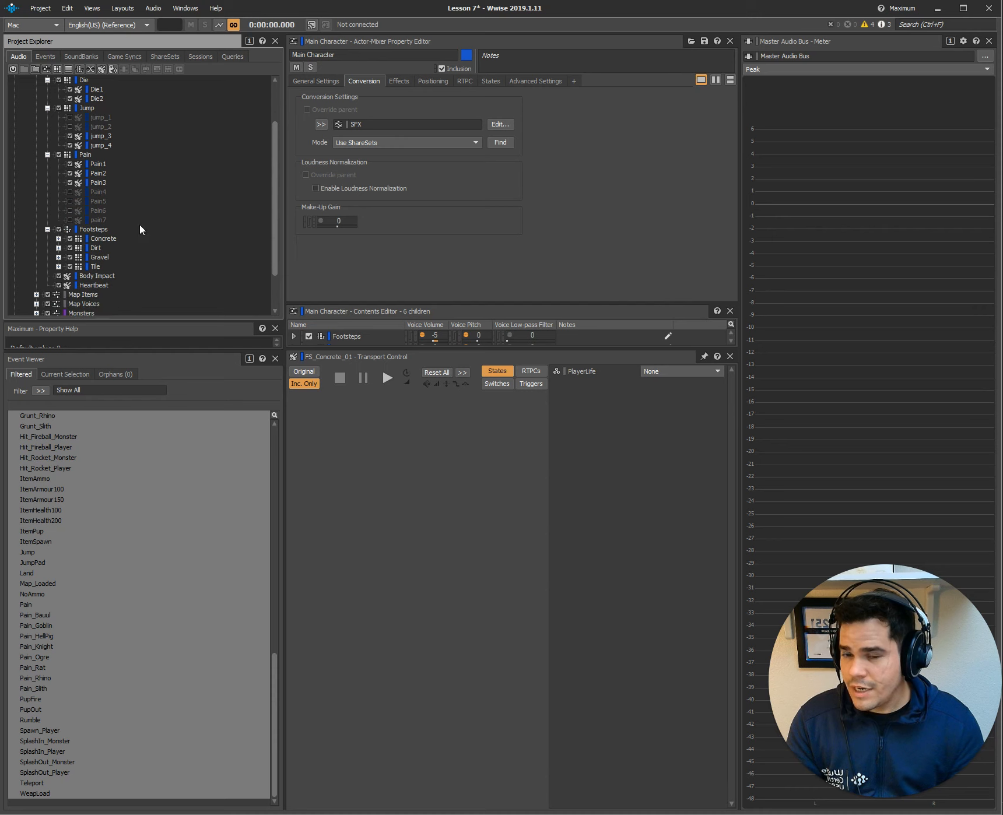
left_click(59, 239)
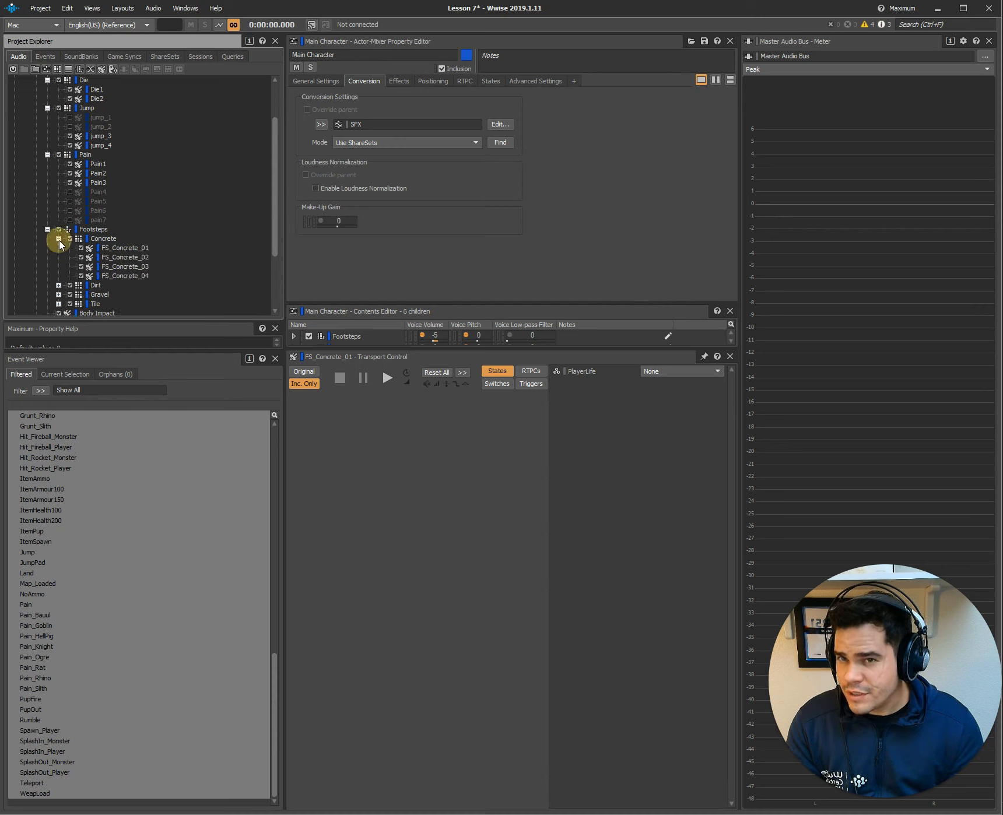
left_click(81, 275)
left_click(81, 267)
scroll(128, 252, "down", 1)
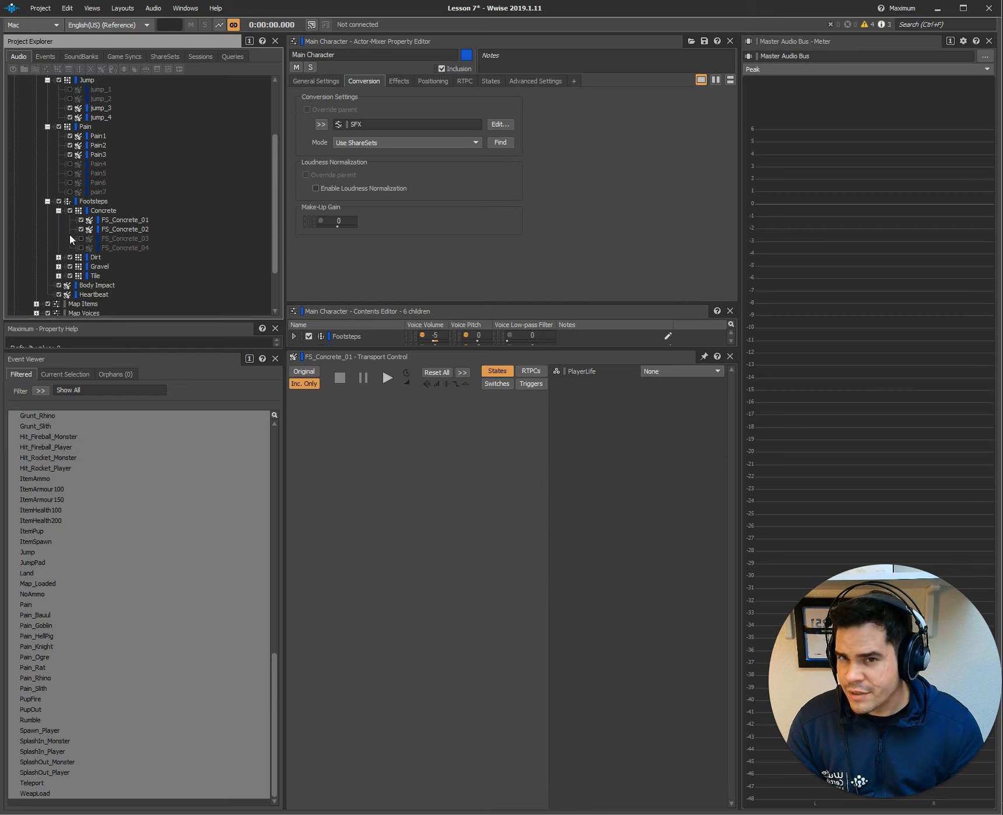
Step: Exclude FS_Dirt_01 and FS_Dirt_02 in the Dirt container under Footsteps
left_click(59, 257)
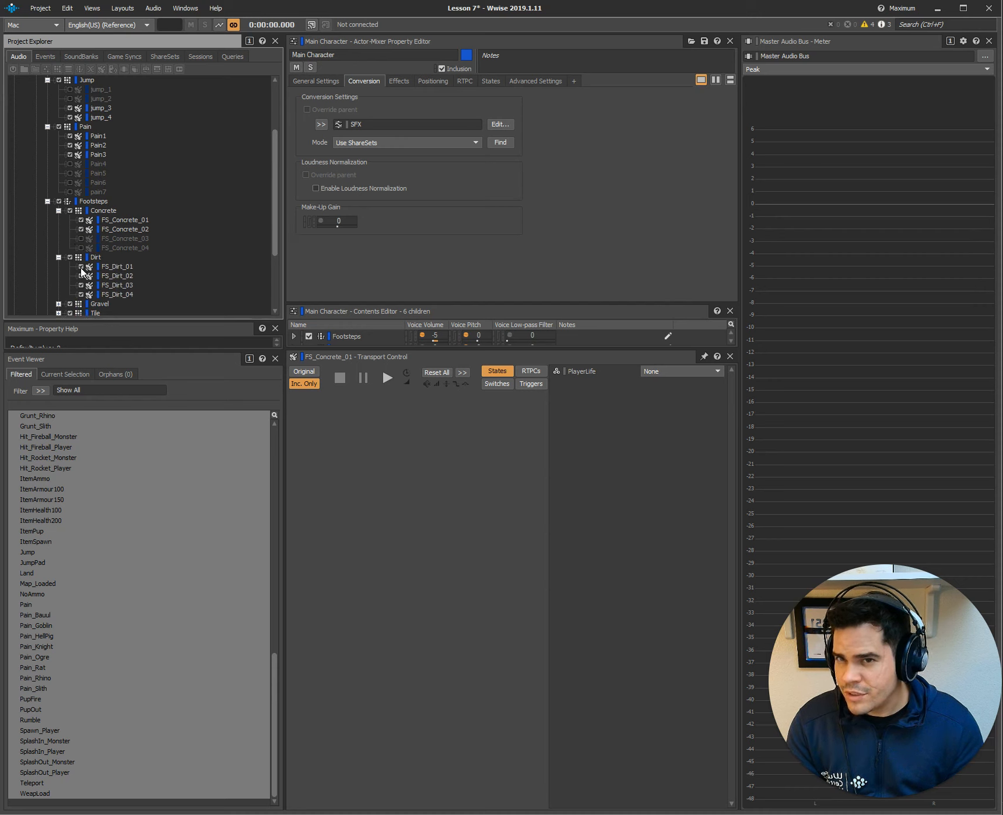
left_click(81, 266)
left_click(81, 276)
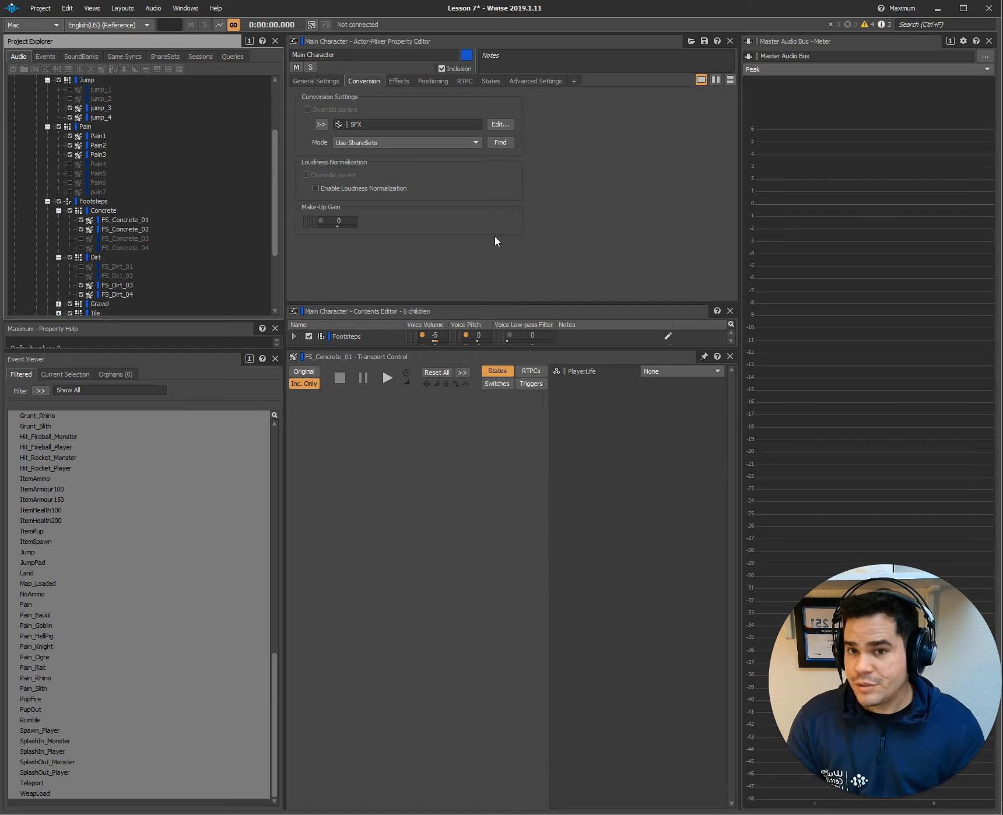
Step: Enable streaming for the Cube Main Theme sound in its general settings
scroll(143, 236, "down", 2)
scroll(143, 236, "down", 2)
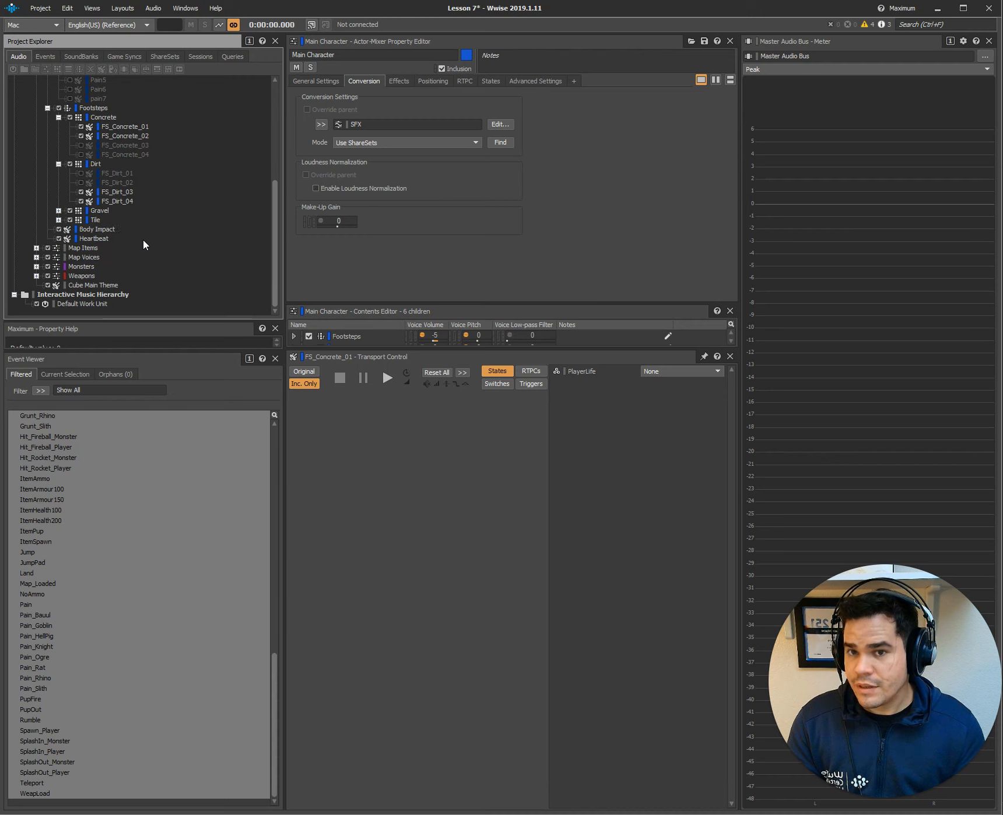
left_click(95, 285)
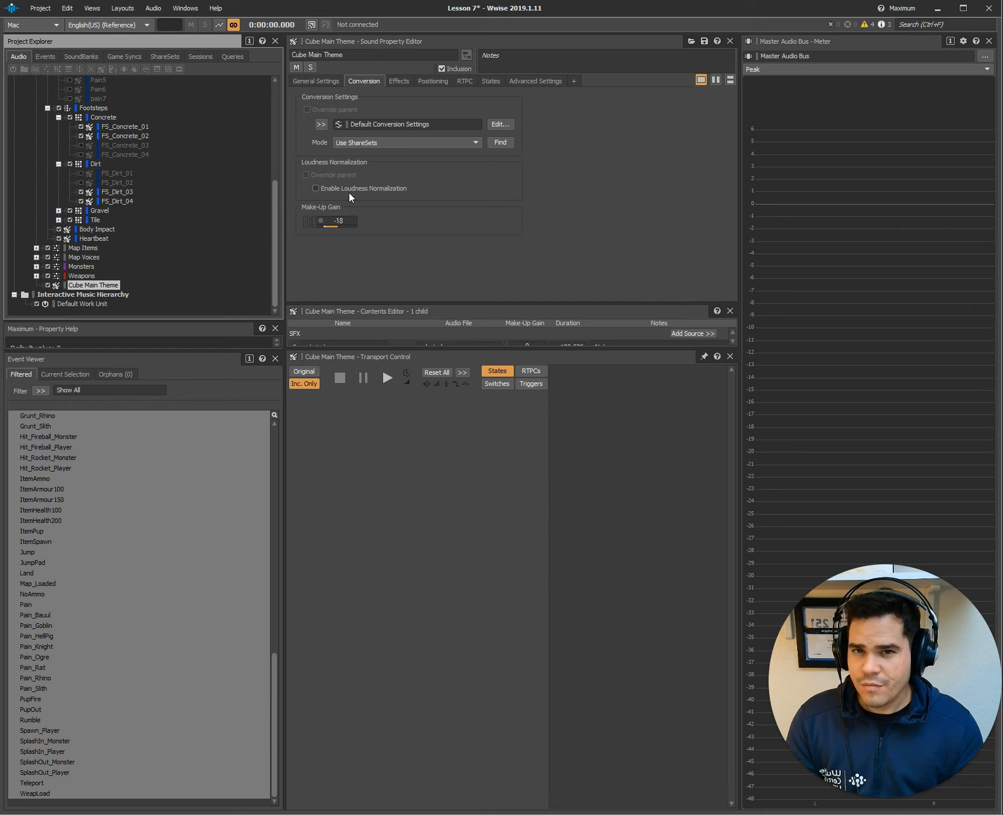
left_click(328, 85)
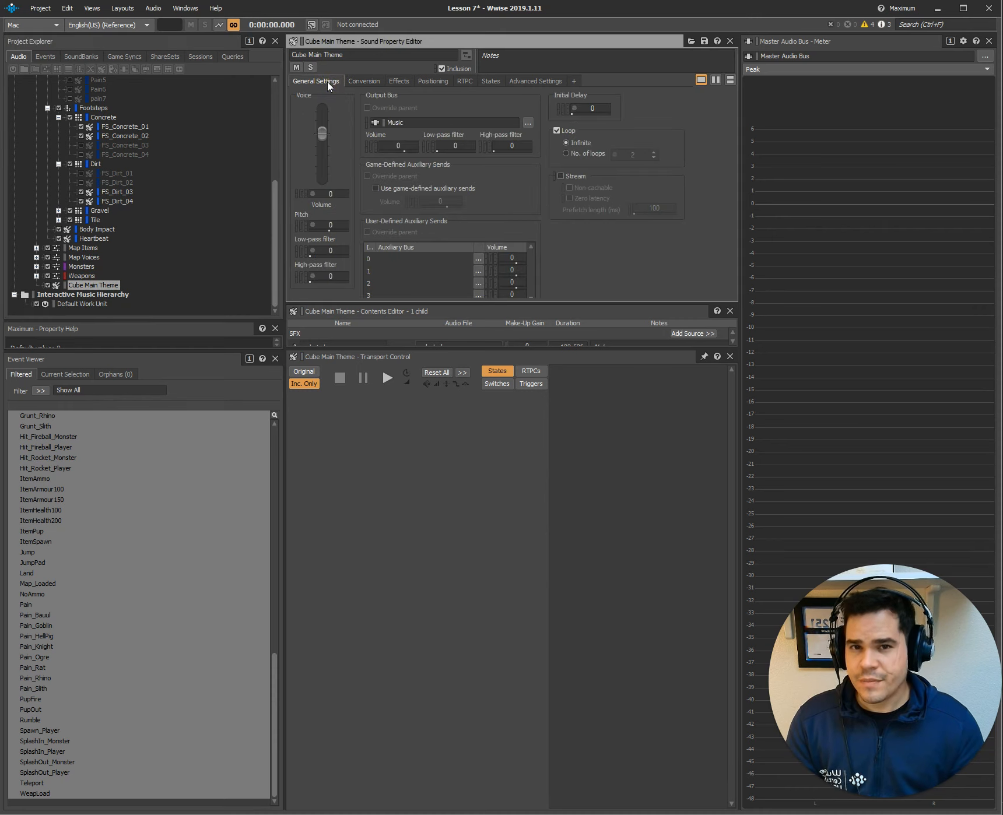
left_click(561, 176)
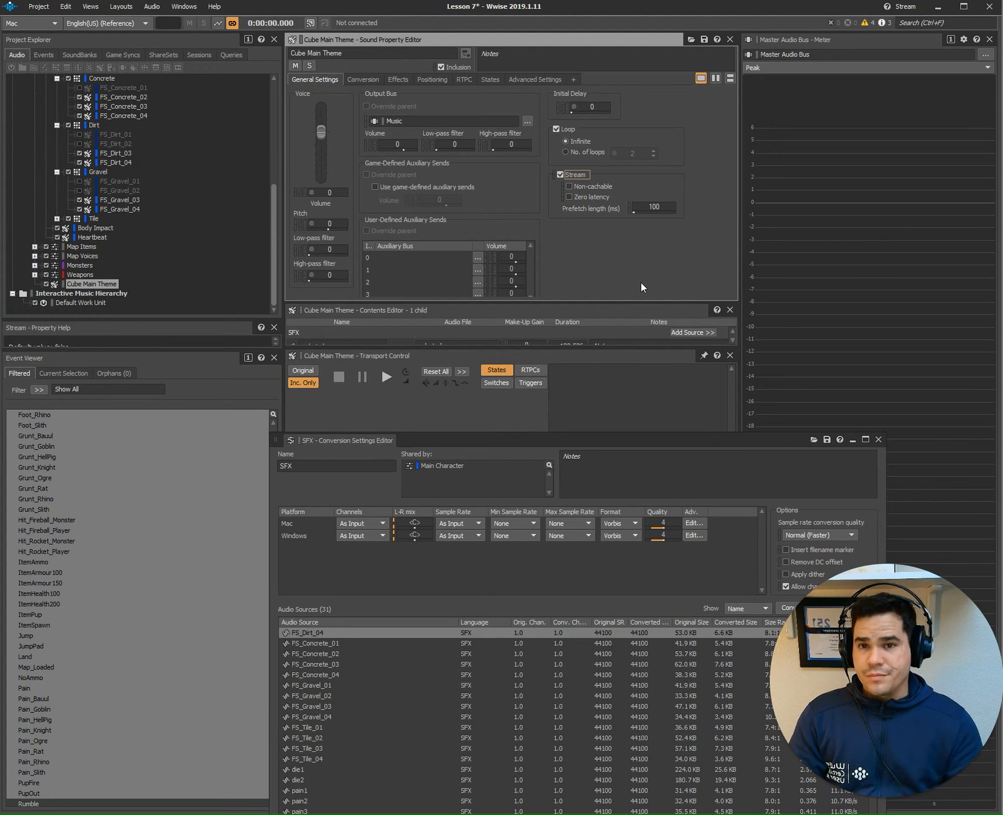
Step: Switch to the SoundBank layout and generate all SoundBanks for every platform
left_click(130, 9)
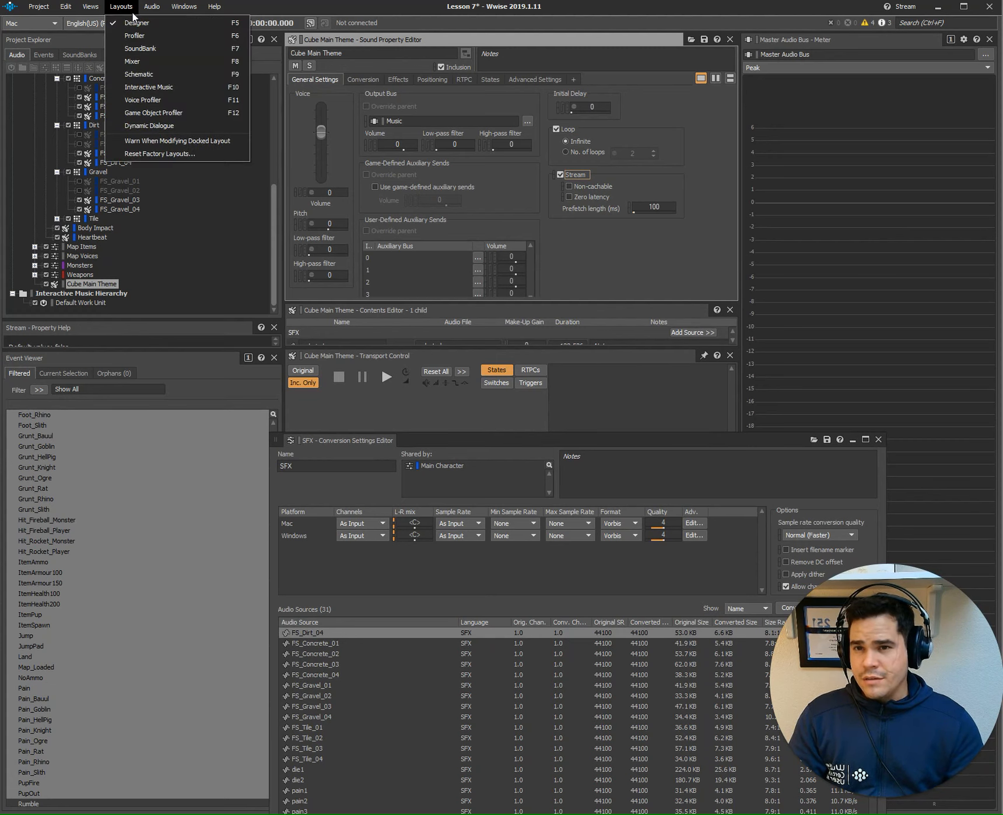
left_click(150, 50)
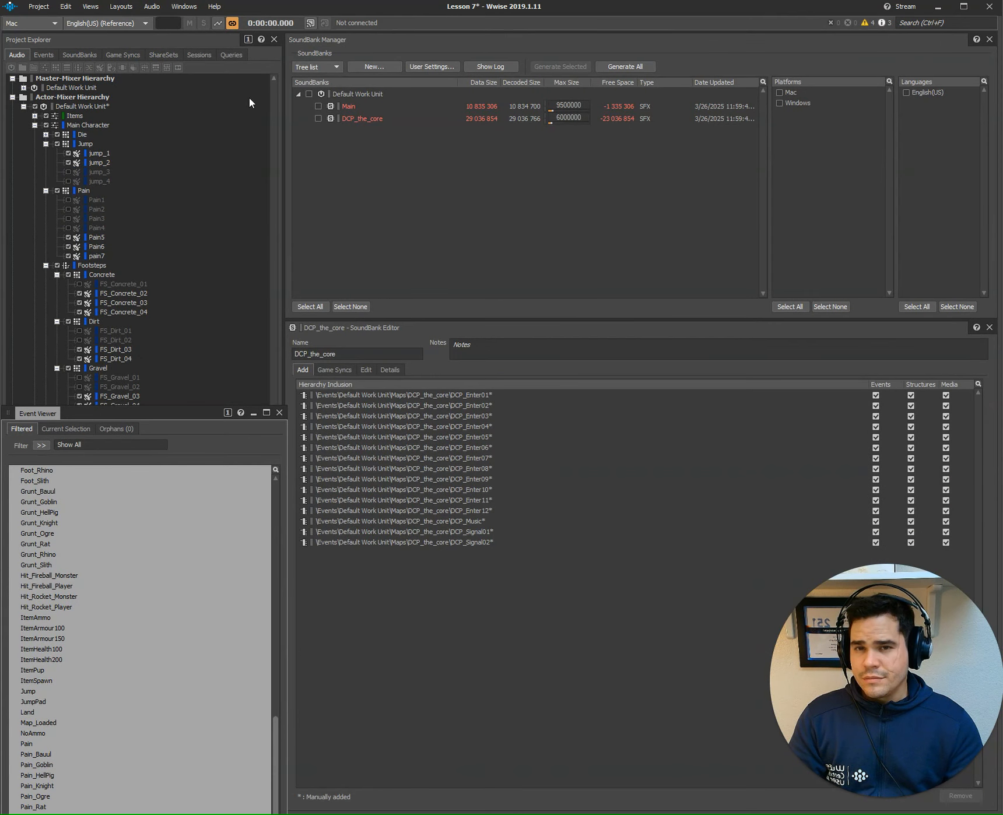
left_click(624, 67)
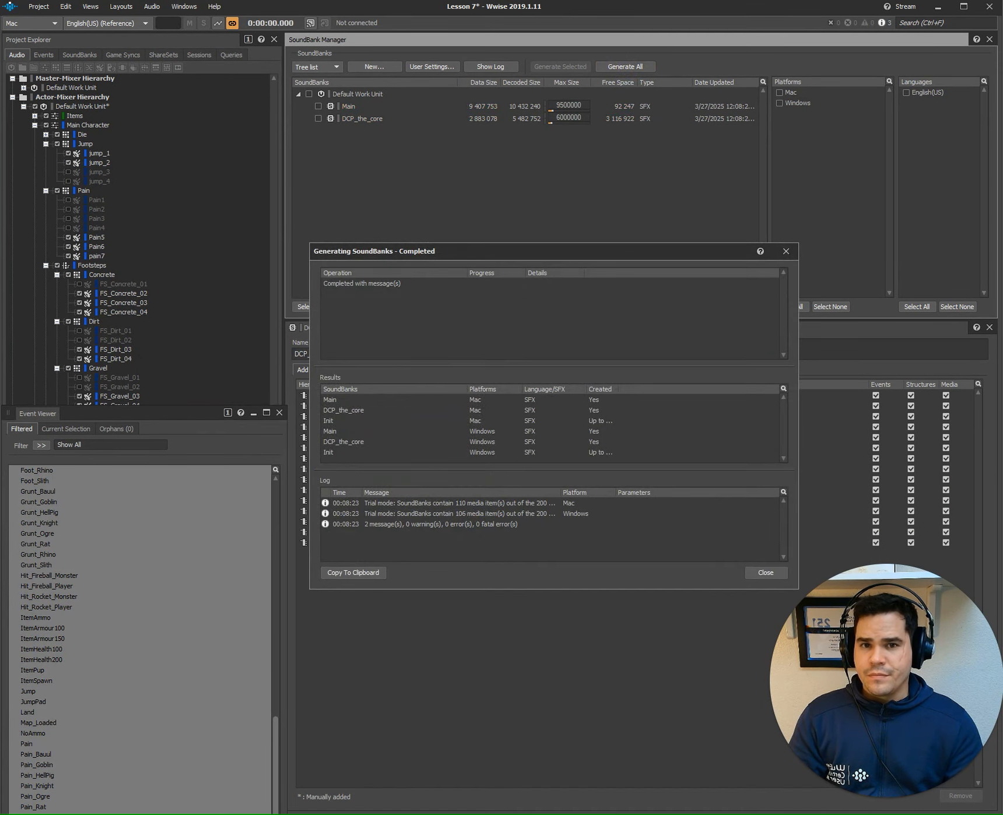
mouse_move(704, 251)
left_mouse_down()
mouse_move(704, 213)
mouse_move(703, 234)
left_mouse_up()
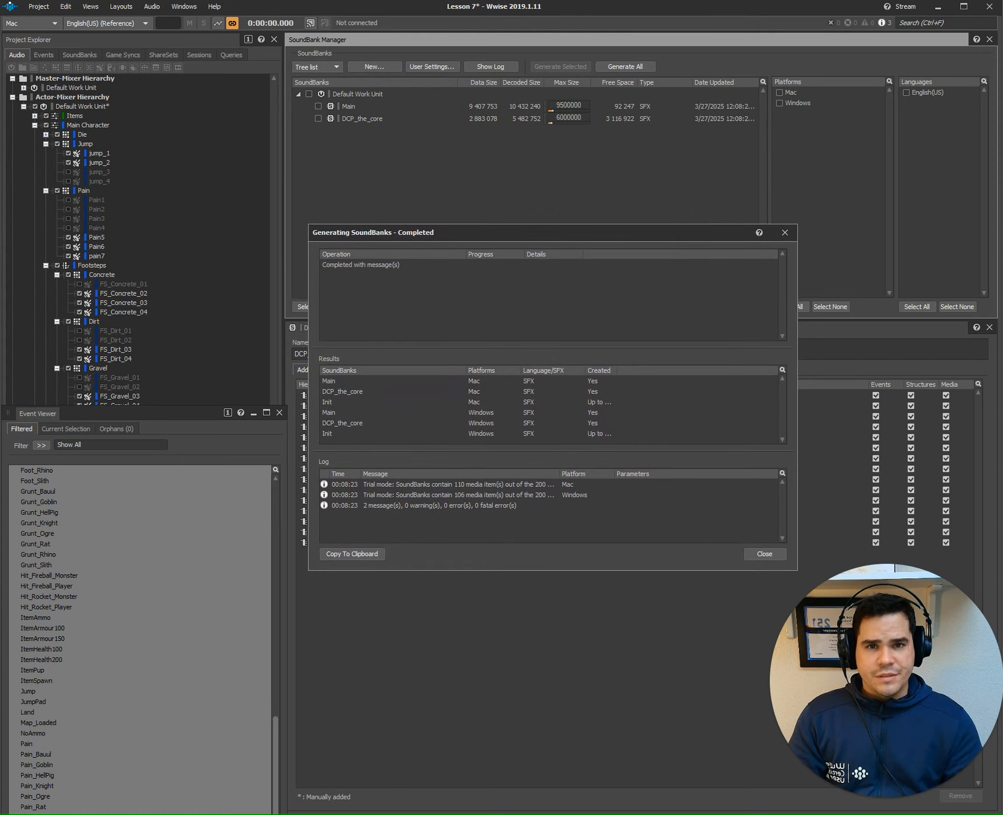